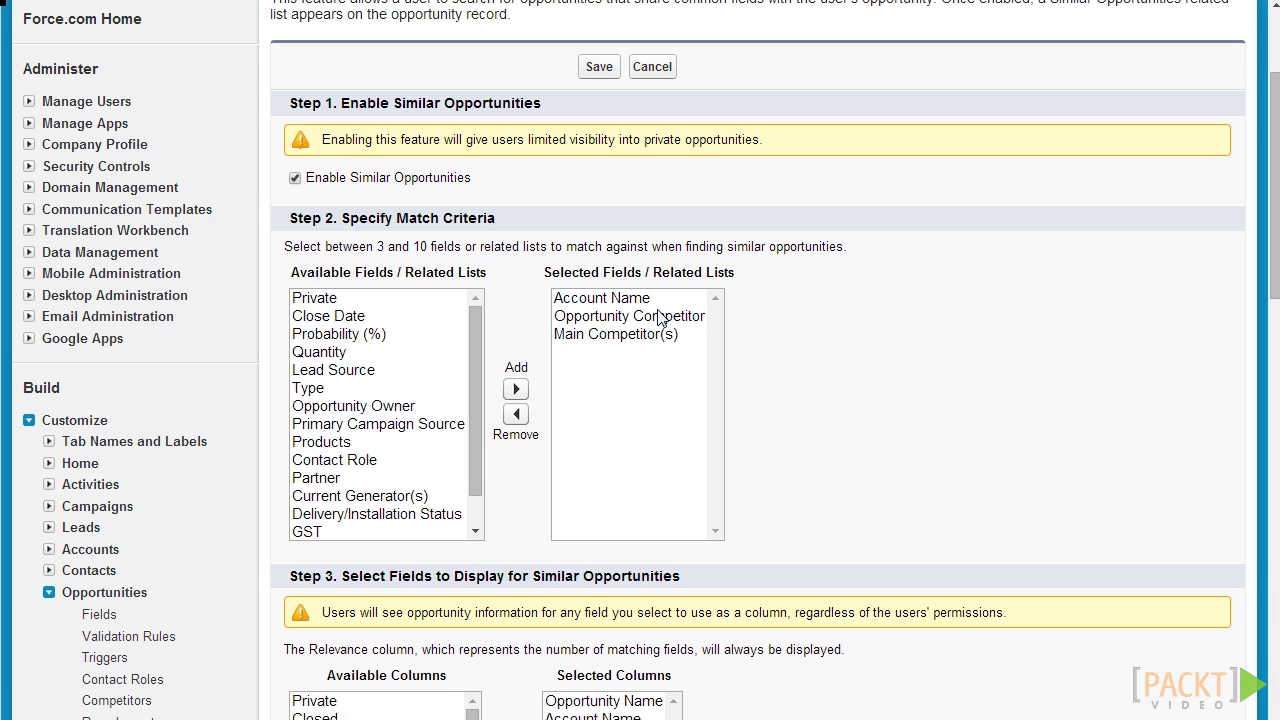
- Replace Opportunity Competitor with Products in the match criteria for similar opportunities
{"action": "left_click", "coordinate": [592, 318]}
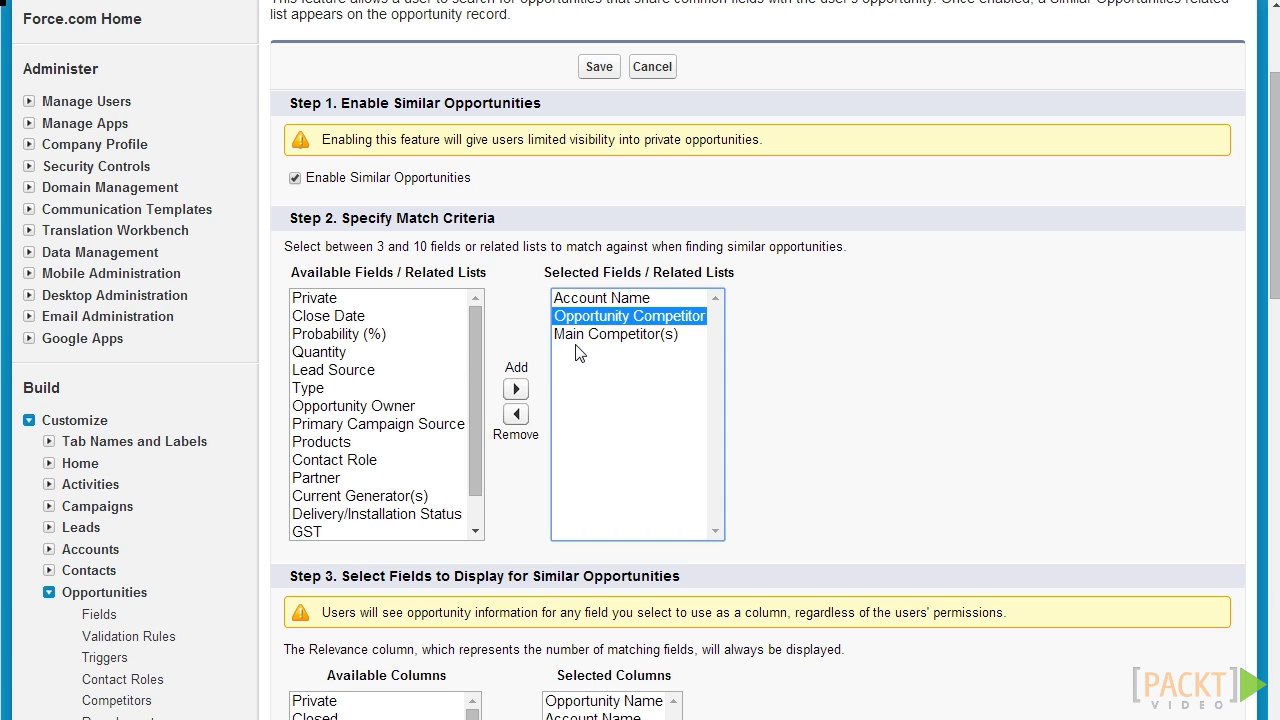
{"action": "left_click", "coordinate": [521, 413]}
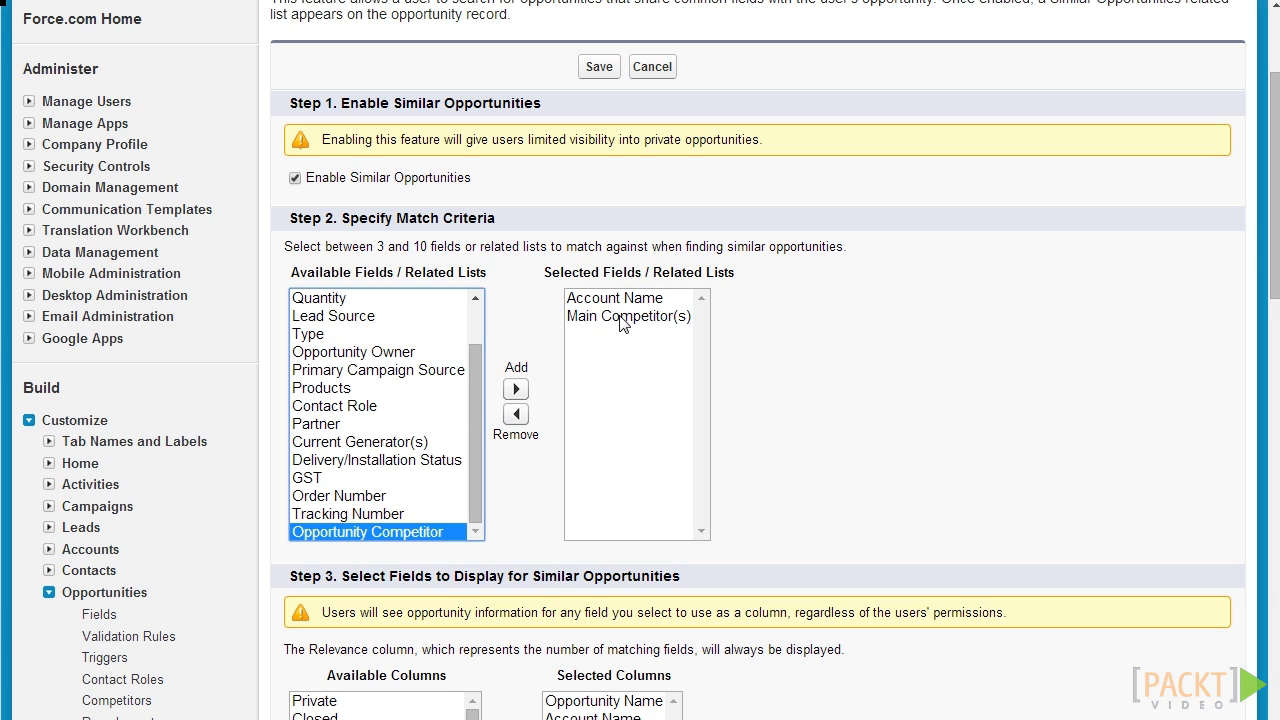
{"action": "left_click", "coordinate": [433, 388]}
{"action": "left_click", "coordinate": [516, 389]}
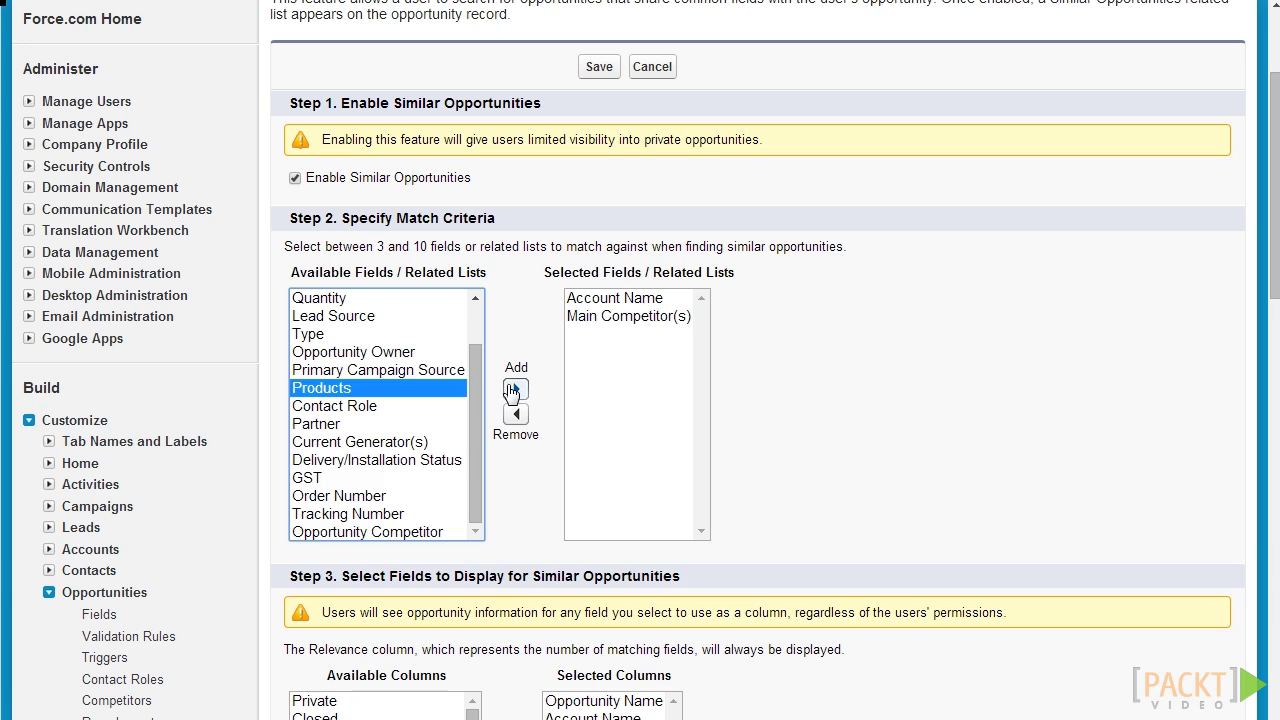
- Add Primary Campaign Source, Type, Quantity and Partner to the selected match criteria fields
{"action": "left_click", "coordinate": [437, 371]}
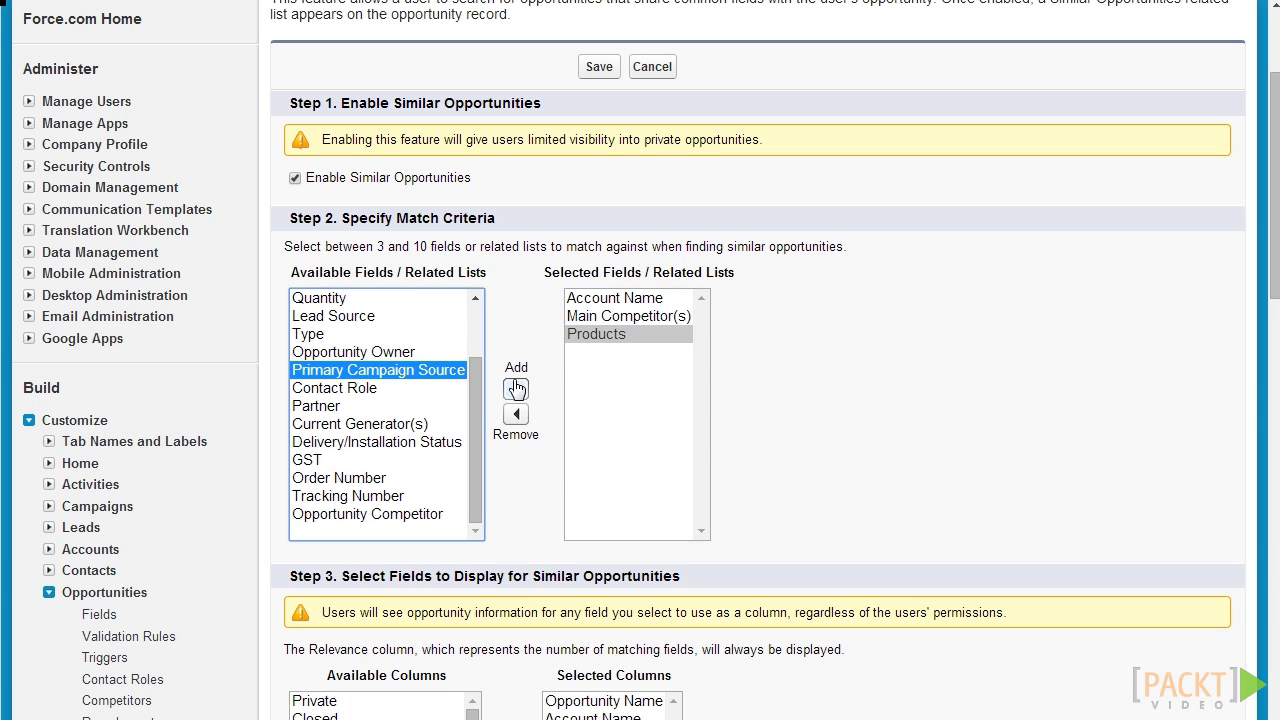
{"action": "left_click", "coordinate": [514, 389]}
{"action": "left_click", "coordinate": [336, 334]}
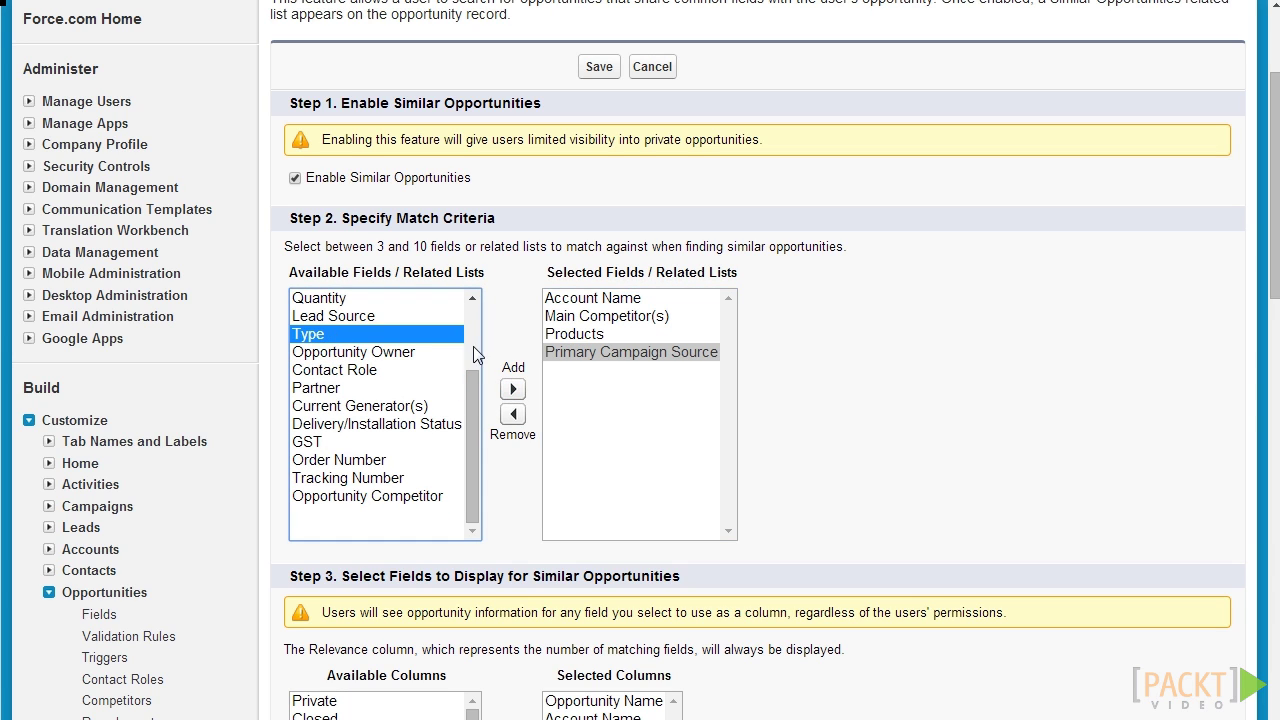
{"action": "left_click", "coordinate": [513, 389]}
{"action": "left_click", "coordinate": [358, 352]}
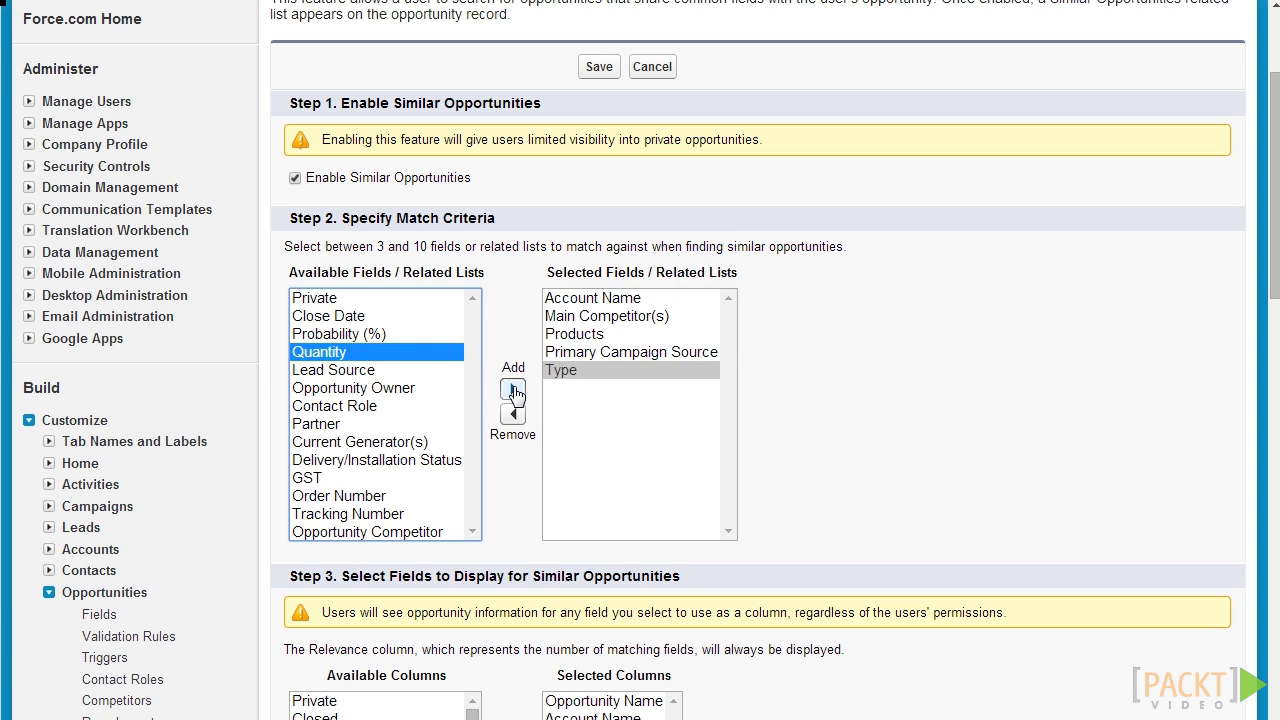
{"action": "left_click", "coordinate": [514, 389]}
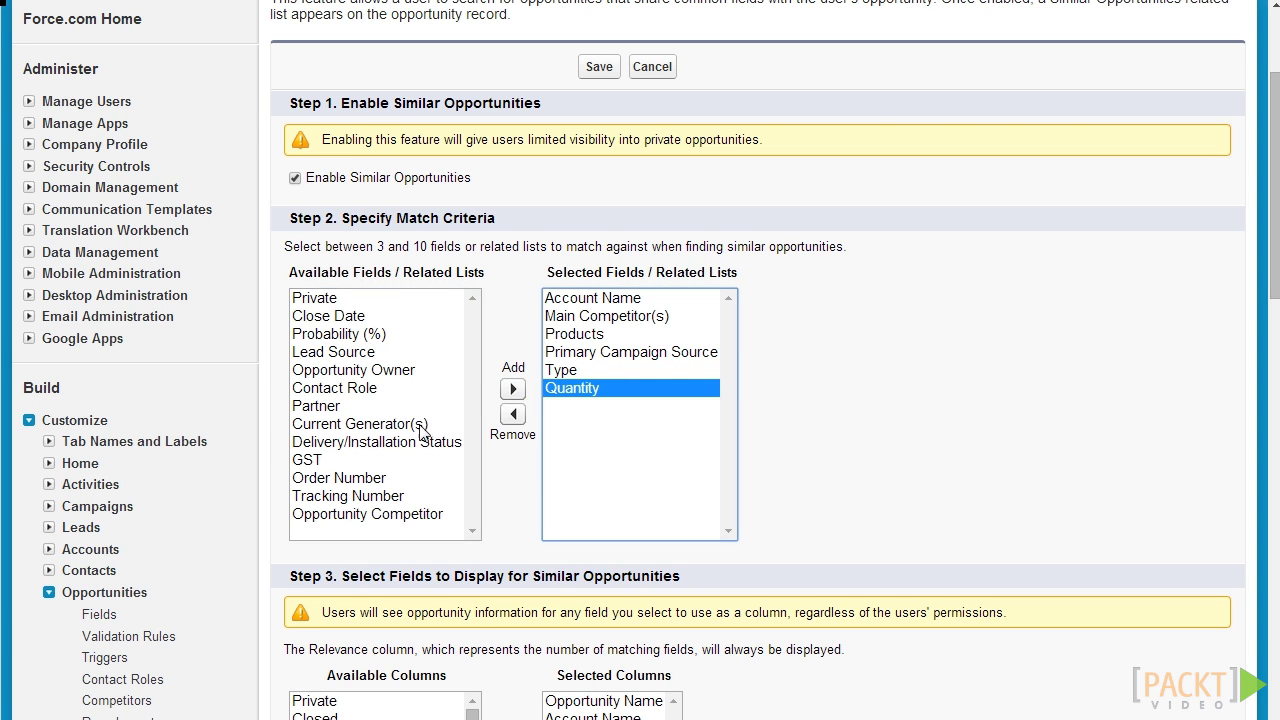
{"action": "scroll", "coordinate": [415, 400], "scroll_direction": "up", "scroll_amount": 1}
{"action": "left_click", "coordinate": [346, 505]}
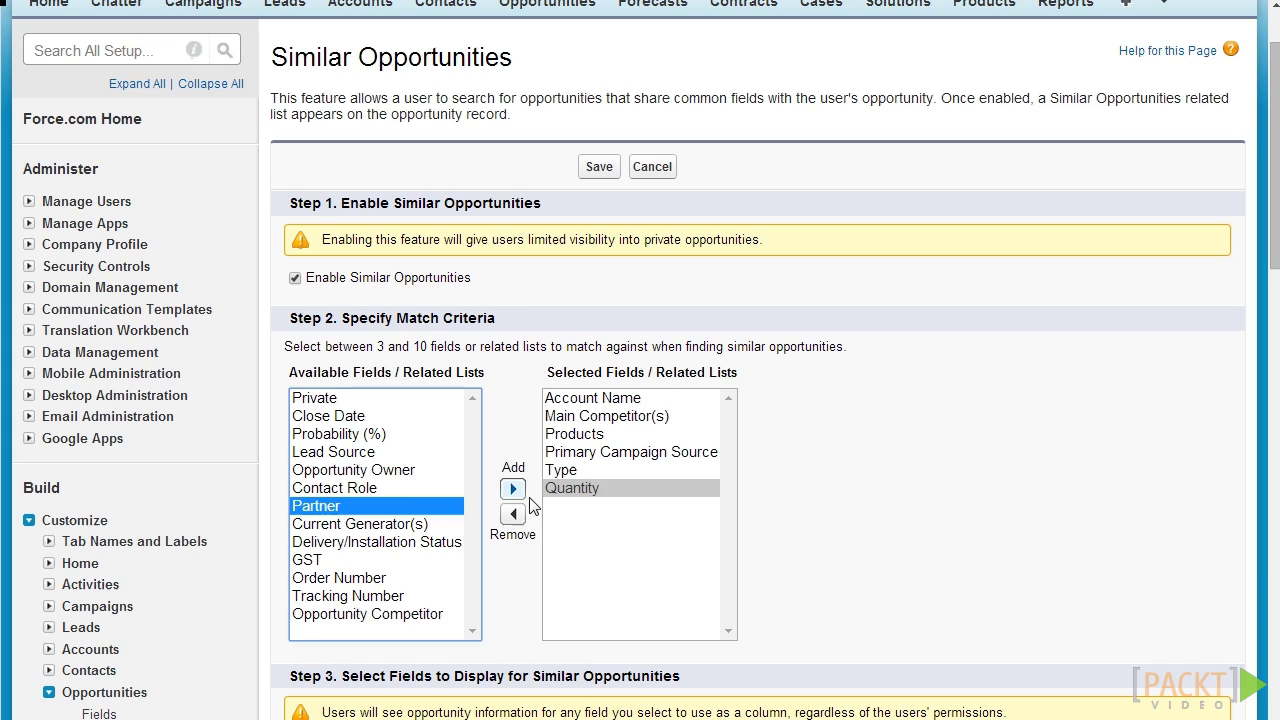
{"action": "left_click", "coordinate": [513, 489]}
- Add Close Date to the columns displayed for similar opportunities
{"action": "scroll", "coordinate": [535, 390], "scroll_direction": "down", "scroll_amount": 2}
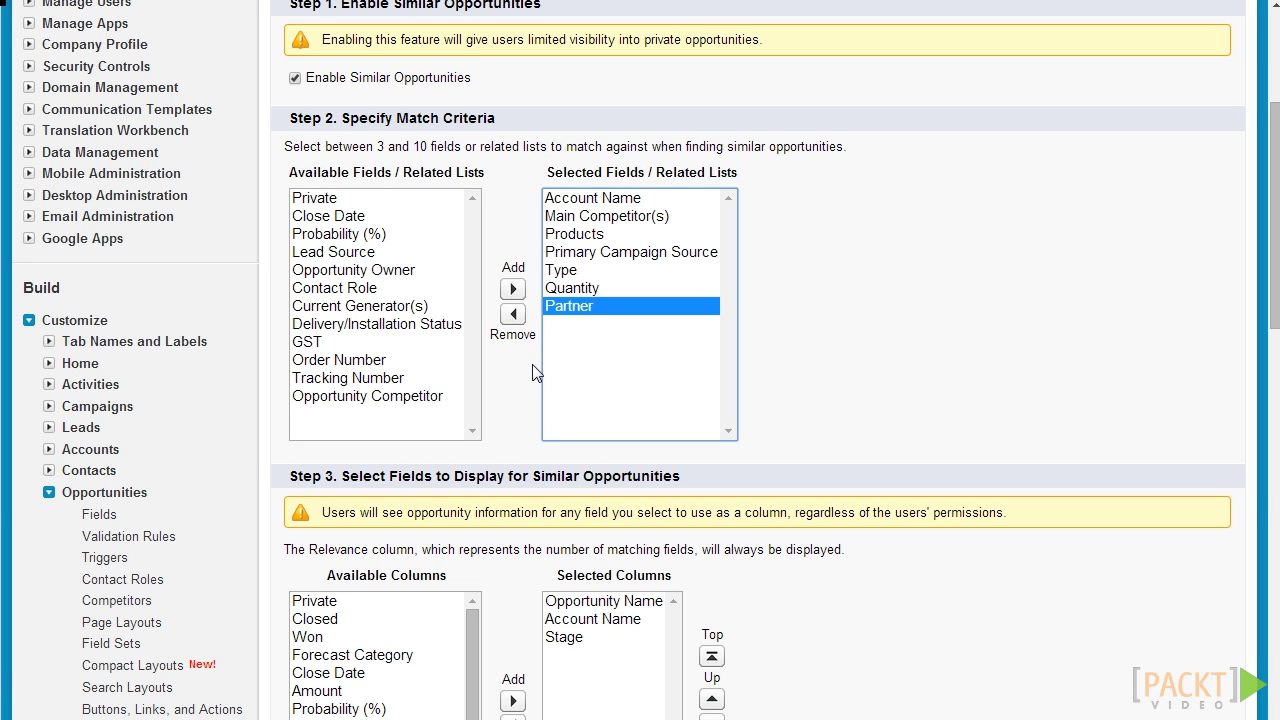
{"action": "scroll", "coordinate": [533, 372], "scroll_direction": "down", "scroll_amount": 3}
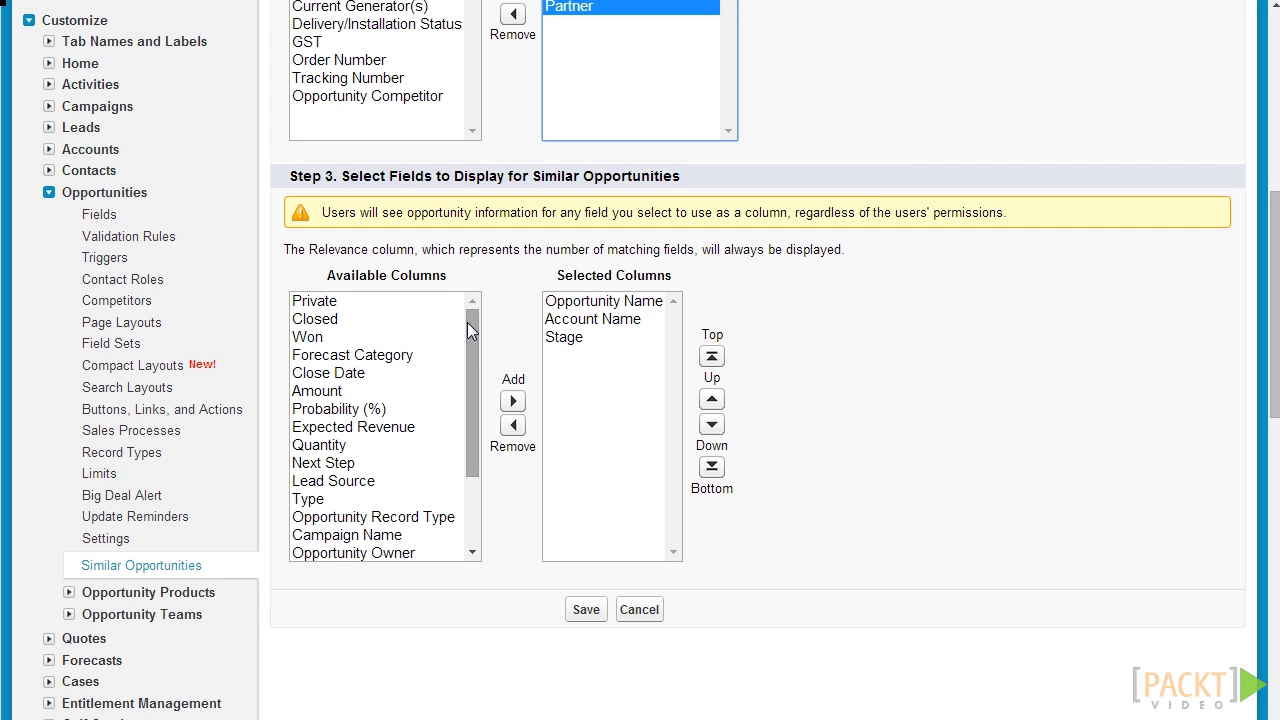
{"action": "left_click", "coordinate": [420, 374]}
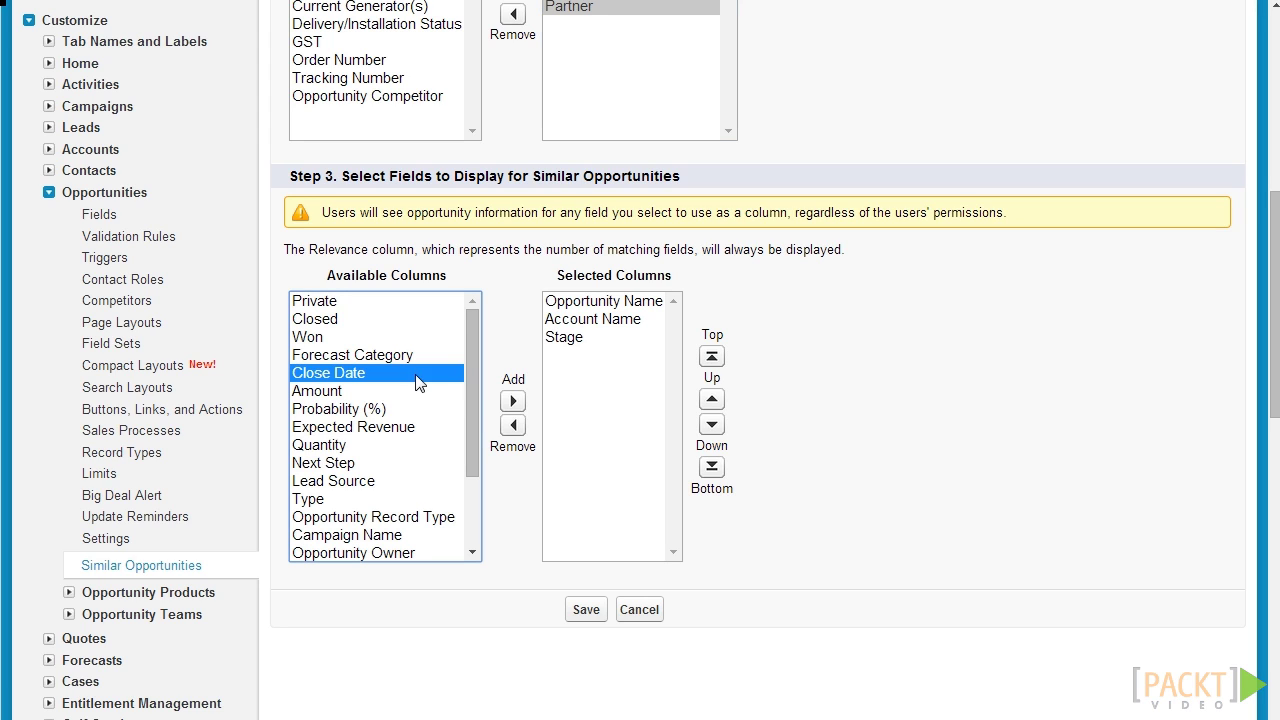
{"action": "left_click", "coordinate": [514, 401]}
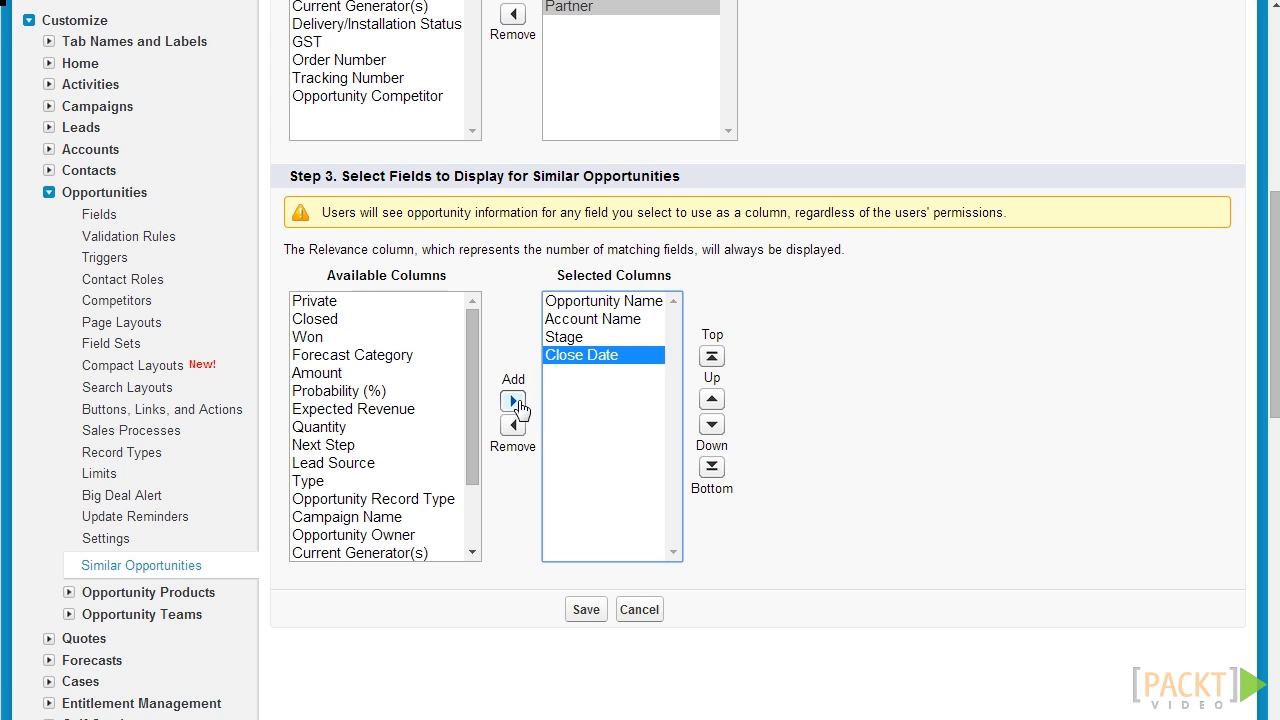
- Add Amount, Lead Source, Opportunity Record Type and Campaign Name together to the displayed columns
{"action": "left_click", "coordinate": [370, 360]}
{"action": "left_click", "coordinate": [372, 372]}
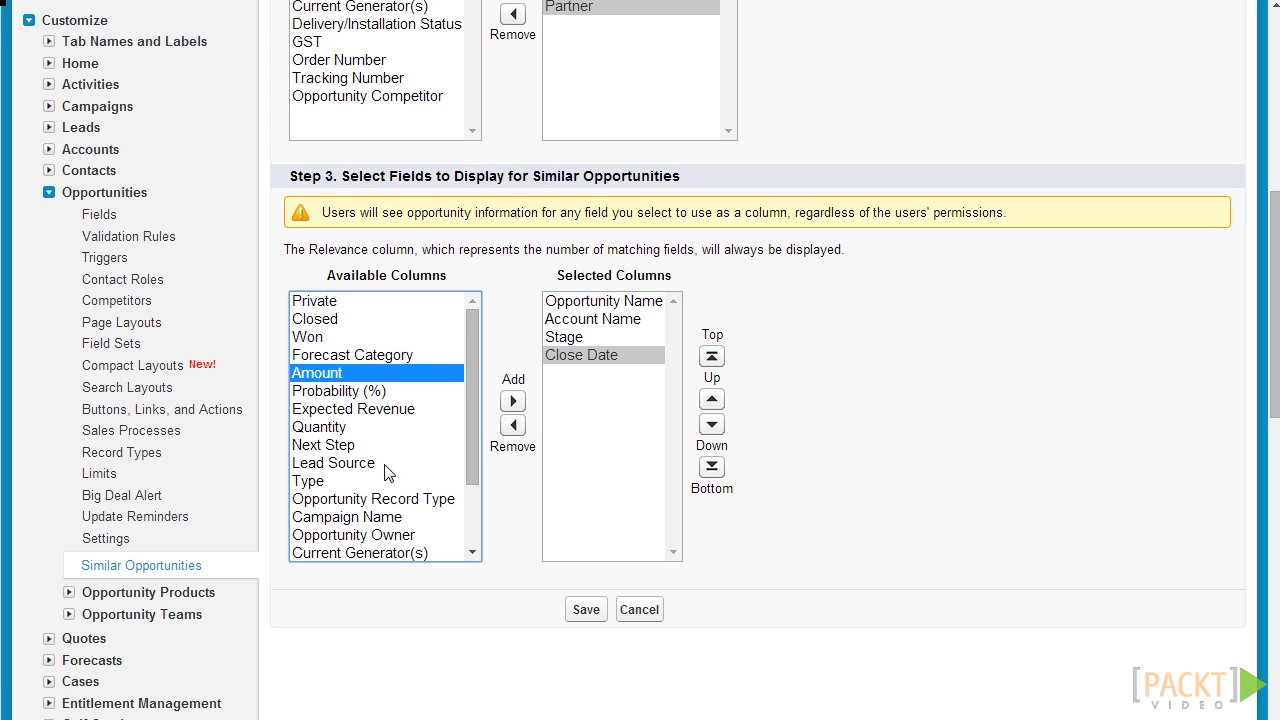
{"action": "left_click", "coordinate": [386, 465]}
{"action": "left_click", "coordinate": [370, 372], "text": "shift"}
{"action": "left_click", "coordinate": [370, 372]}
{"action": "left_click", "coordinate": [391, 466], "text": "ctrl"}
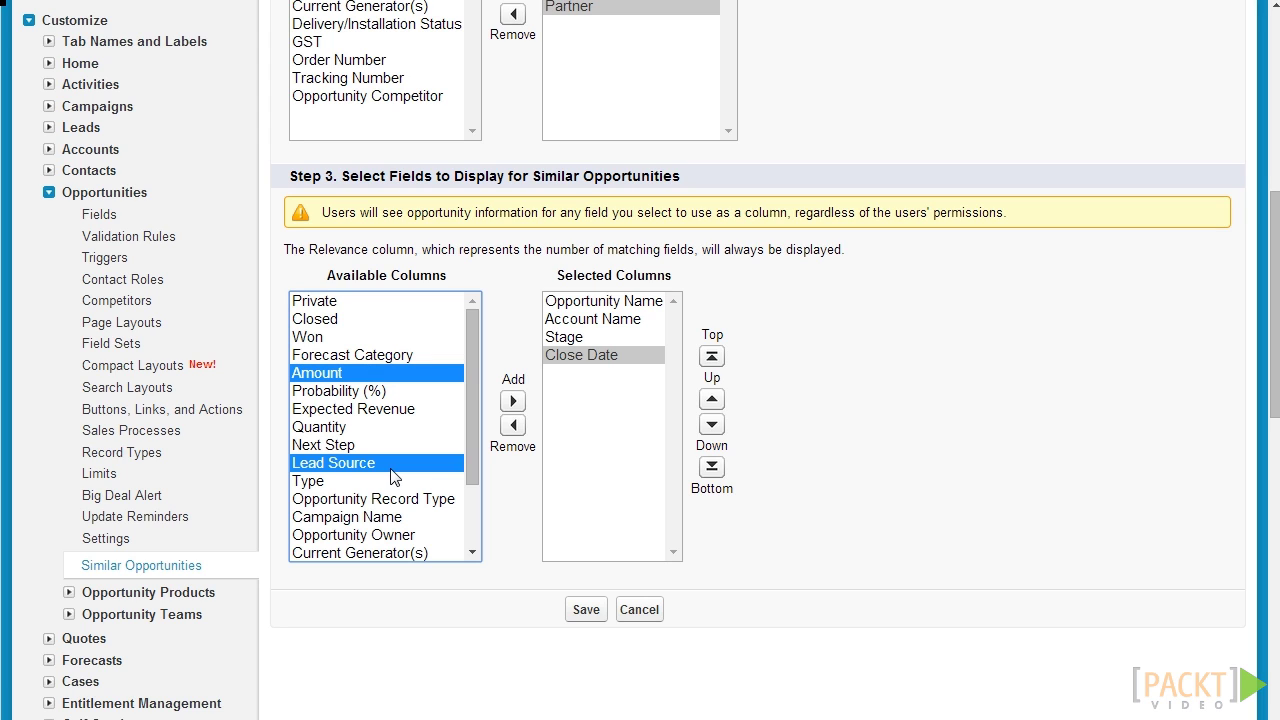
{"action": "left_click", "coordinate": [432, 499], "text": "ctrl"}
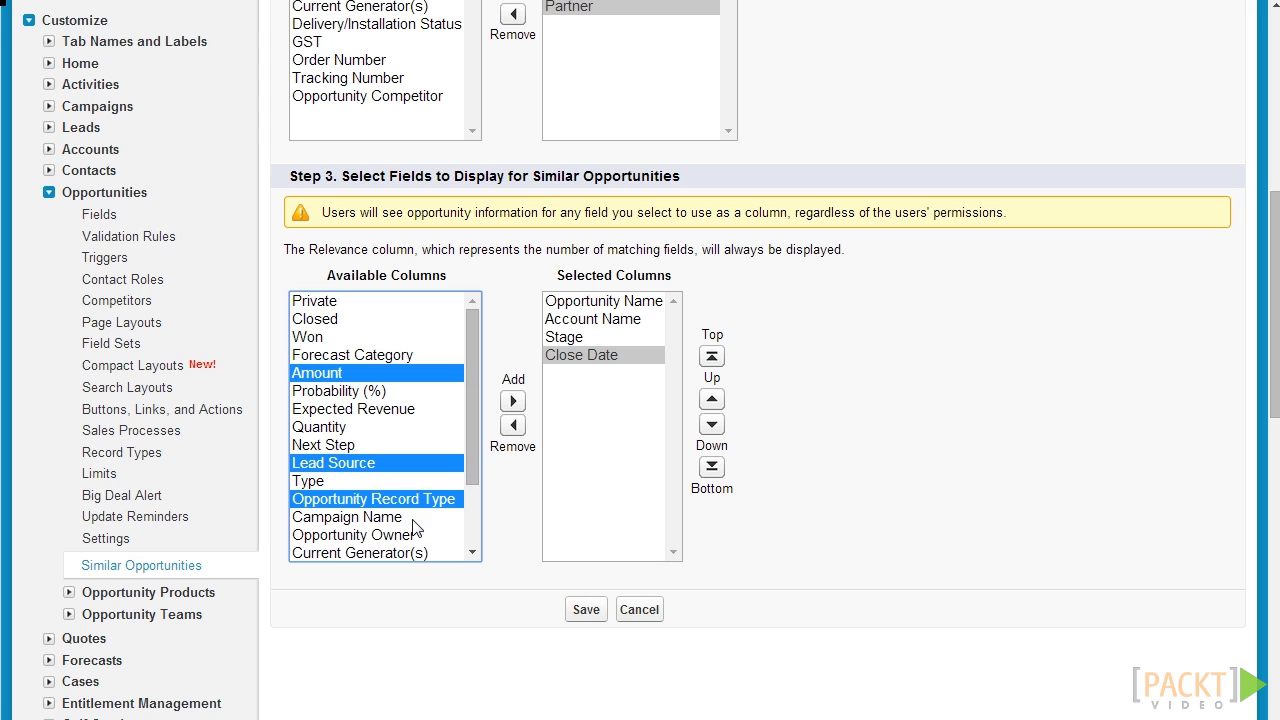
{"action": "left_click", "coordinate": [420, 520], "text": "ctrl"}
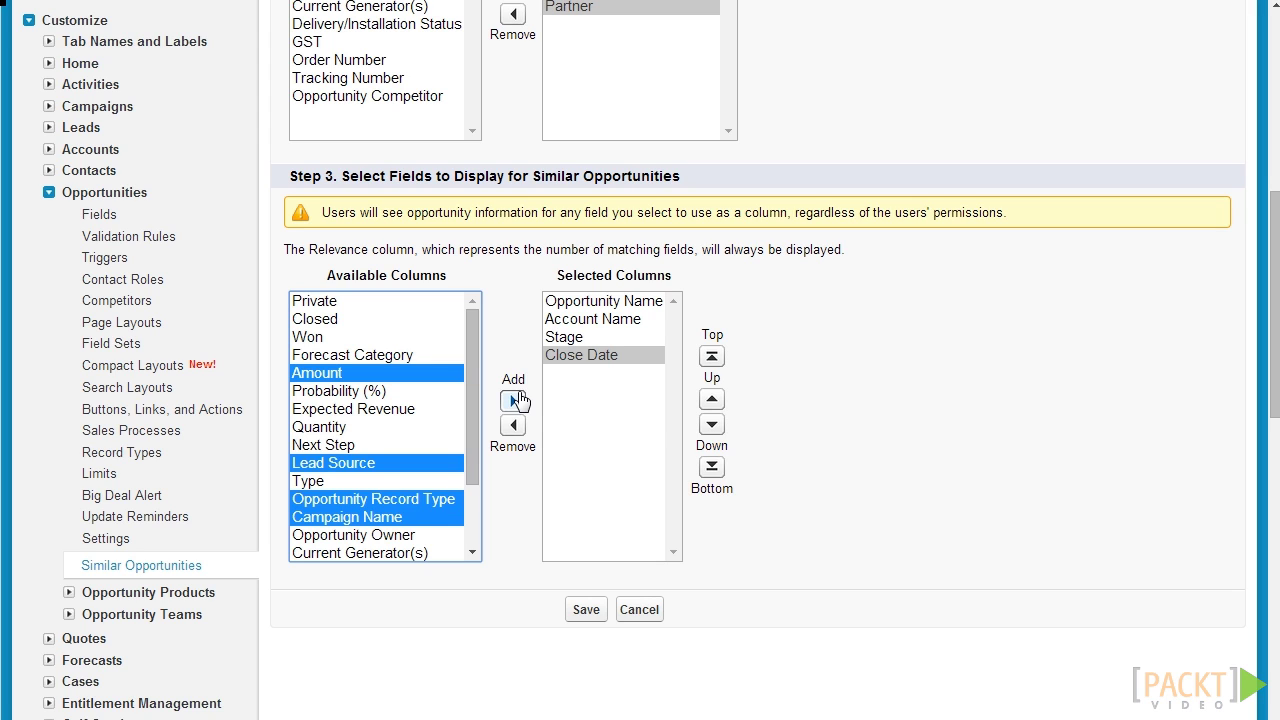
{"action": "left_click", "coordinate": [513, 401]}
- Add Expected Revenue and Quantity to the displayed columns and save the Similar Opportunities settings
{"action": "left_click_drag", "start_coordinate": [465, 393], "coordinate": [466, 450]}
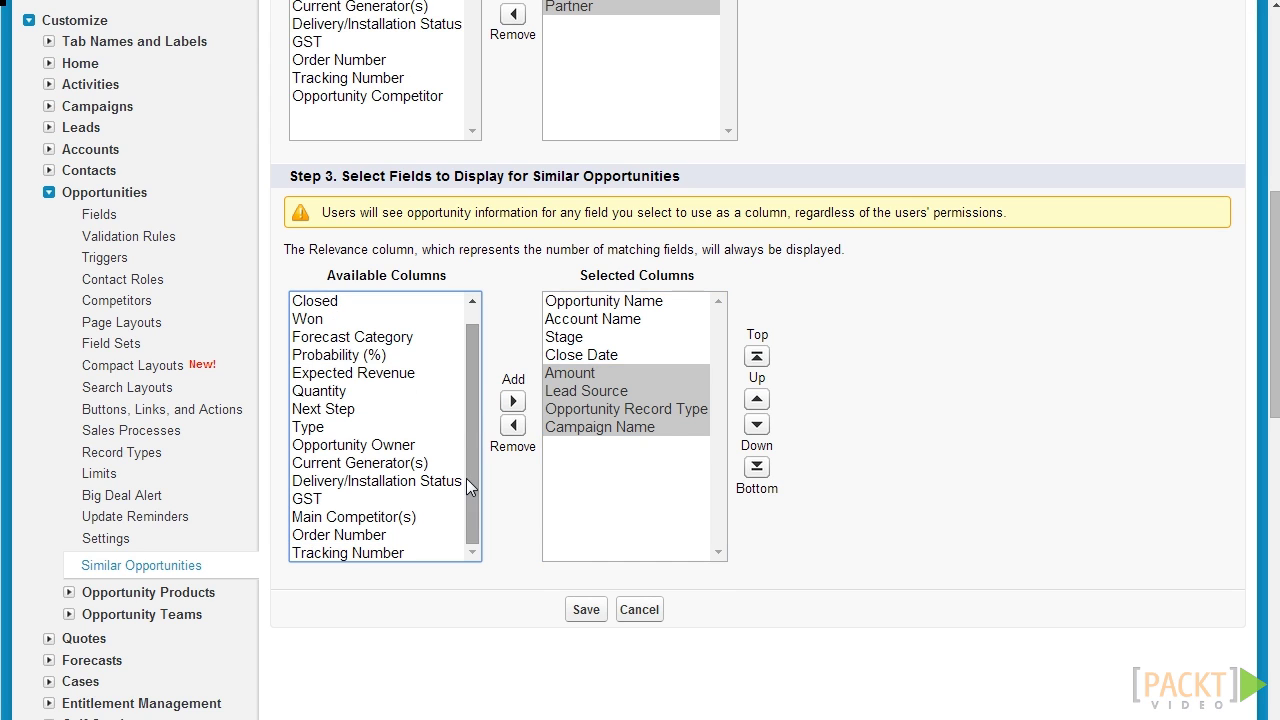
{"action": "left_click", "coordinate": [395, 398]}
{"action": "left_click", "coordinate": [399, 374], "text": "ctrl"}
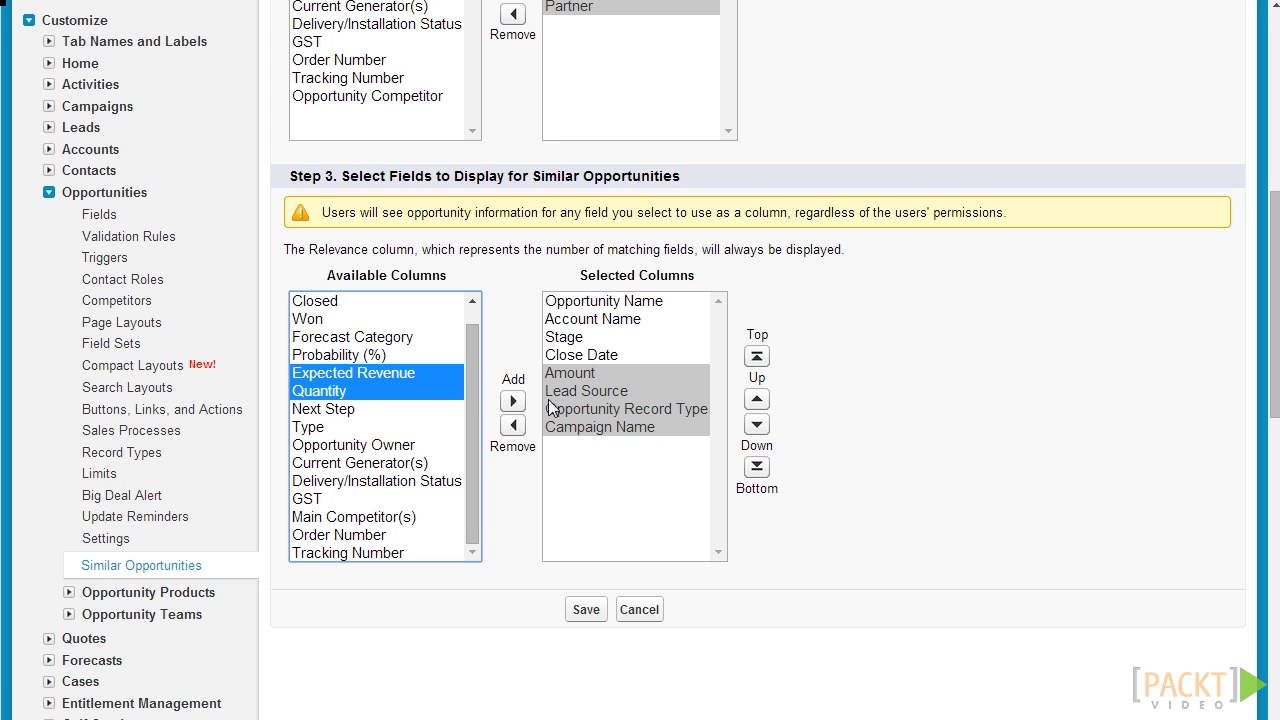
{"action": "left_click", "coordinate": [513, 401]}
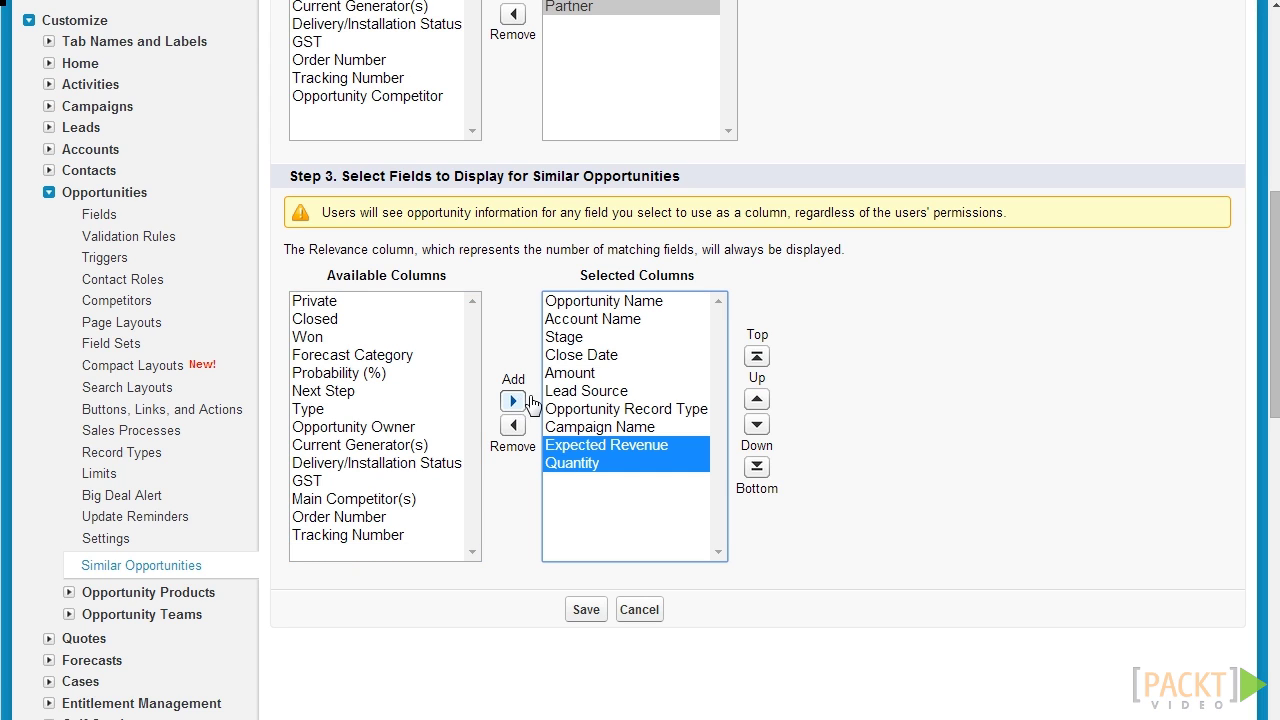
{"action": "left_click", "coordinate": [589, 614]}
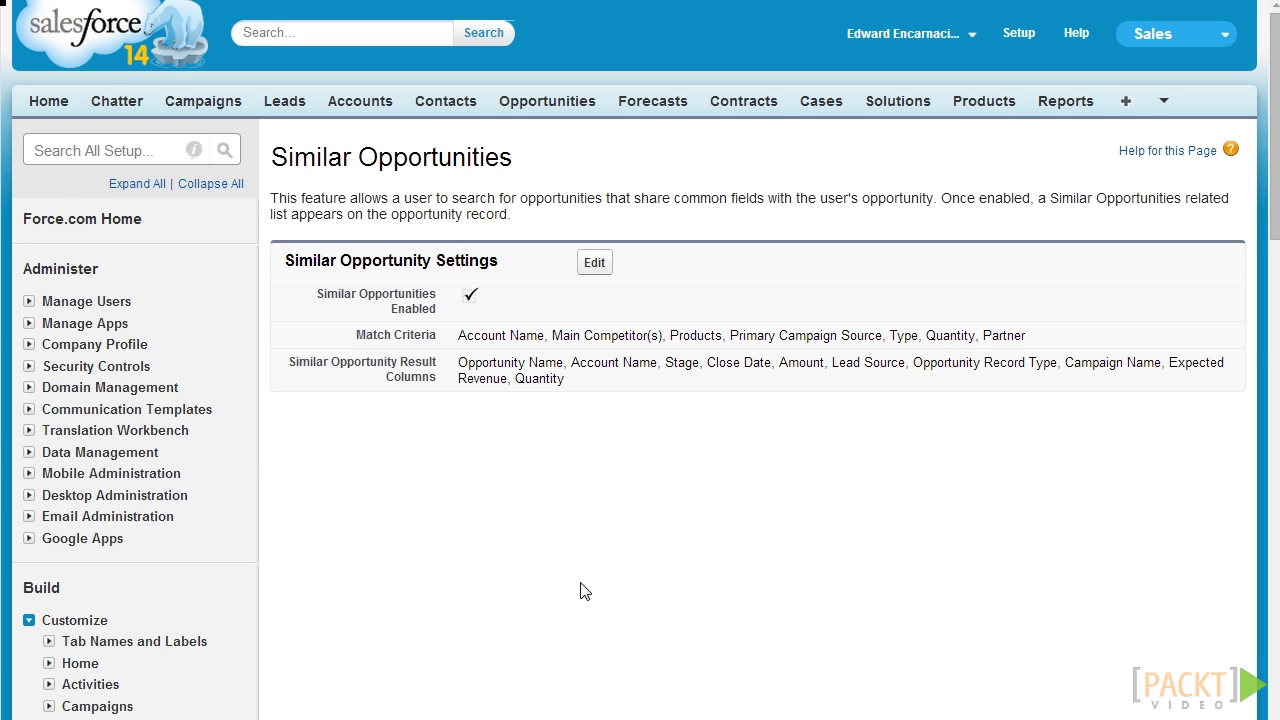
- Enable team selling in the Opportunity Teams settings and save the change
{"action": "scroll", "coordinate": [585, 591], "scroll_direction": "down", "scroll_amount": 3}
{"action": "scroll", "coordinate": [226, 485], "scroll_direction": "down", "scroll_amount": 1}
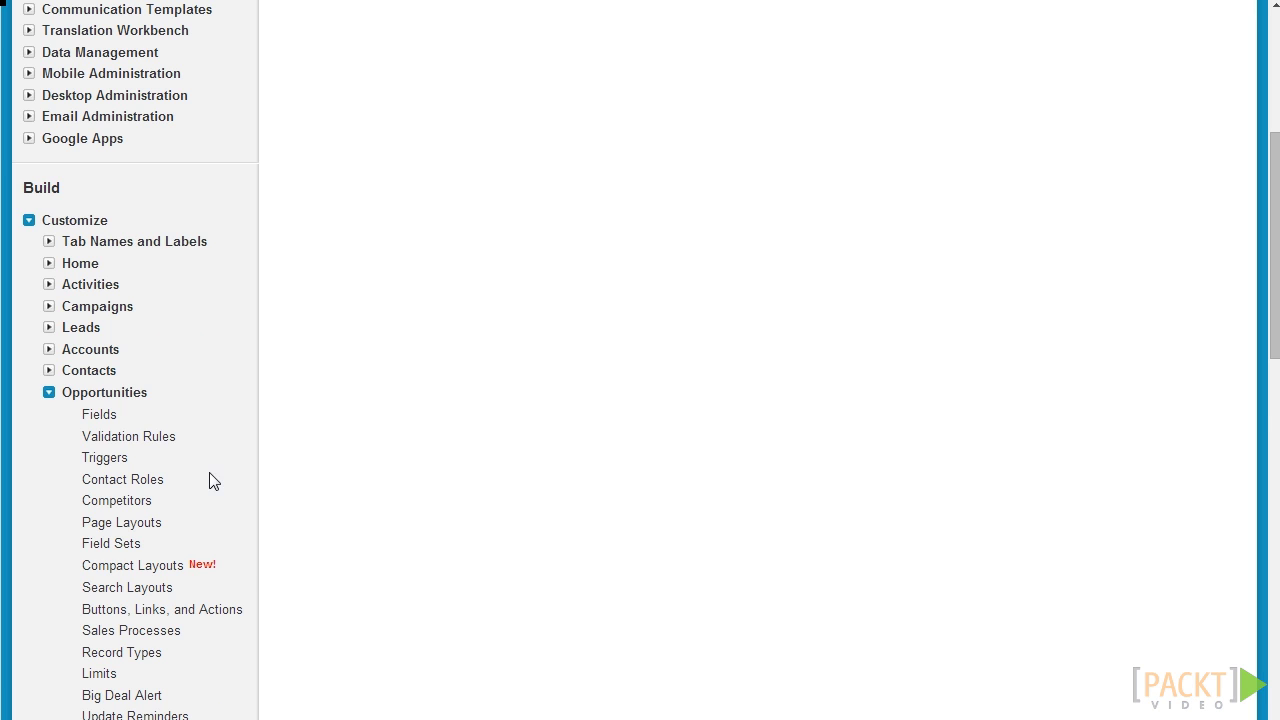
{"action": "scroll", "coordinate": [209, 480], "scroll_direction": "down", "scroll_amount": 2}
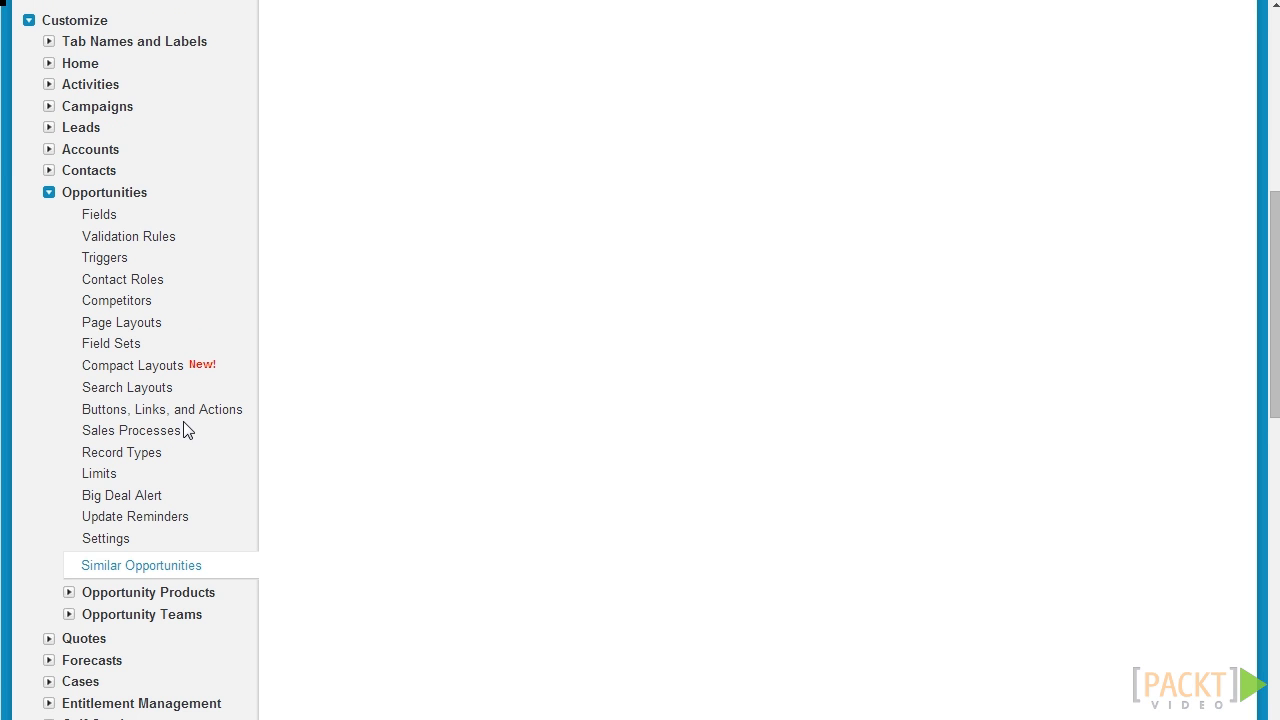
{"action": "left_click", "coordinate": [69, 615]}
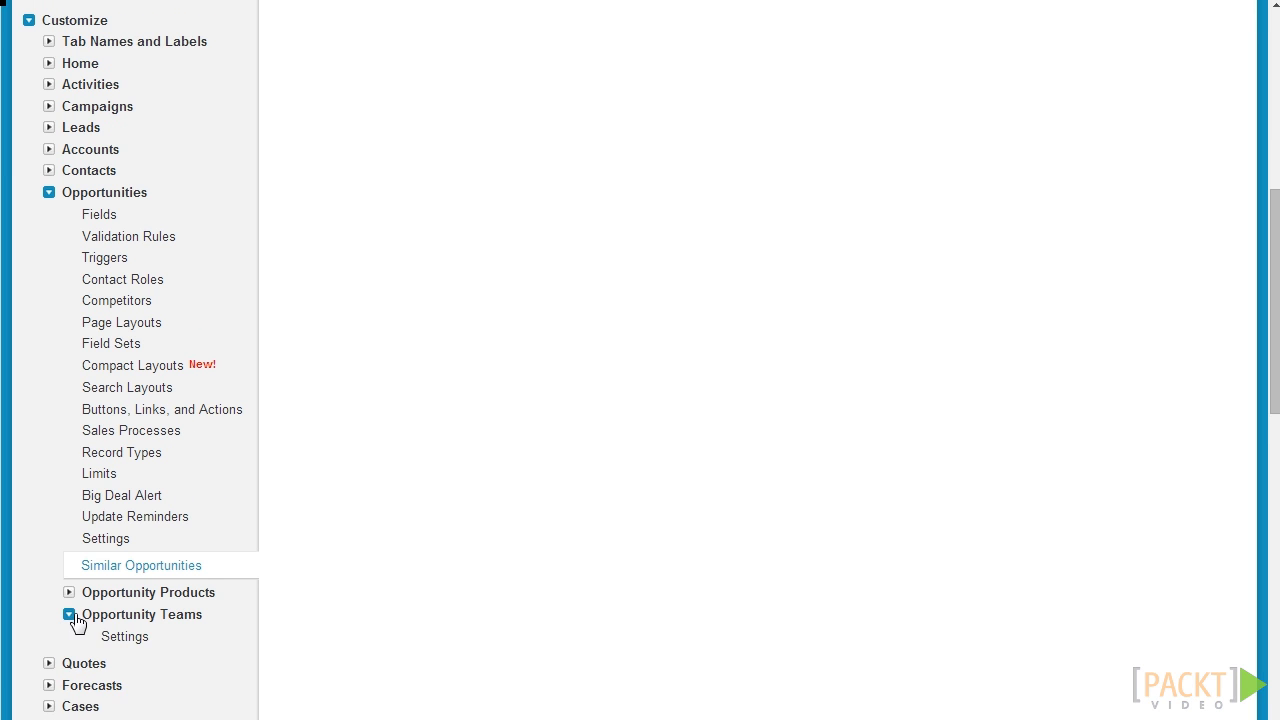
{"action": "left_click", "coordinate": [125, 637]}
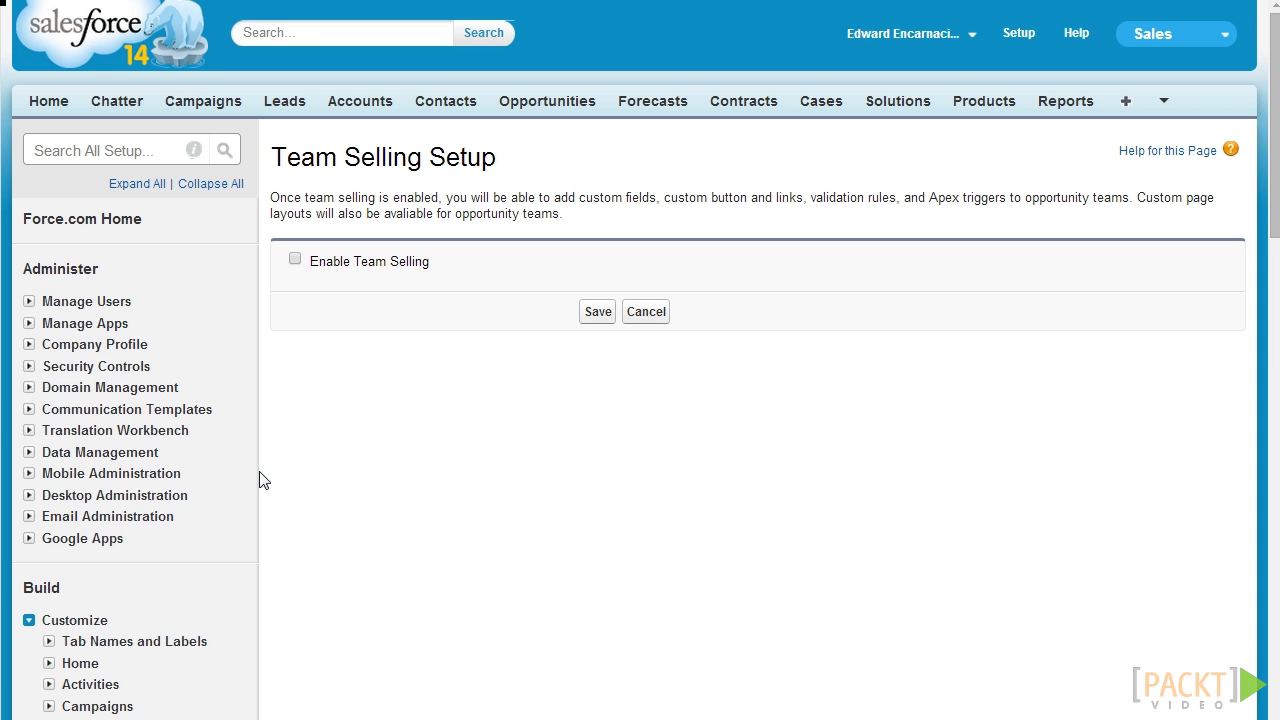
{"action": "left_click", "coordinate": [296, 261]}
{"action": "left_click", "coordinate": [598, 318]}
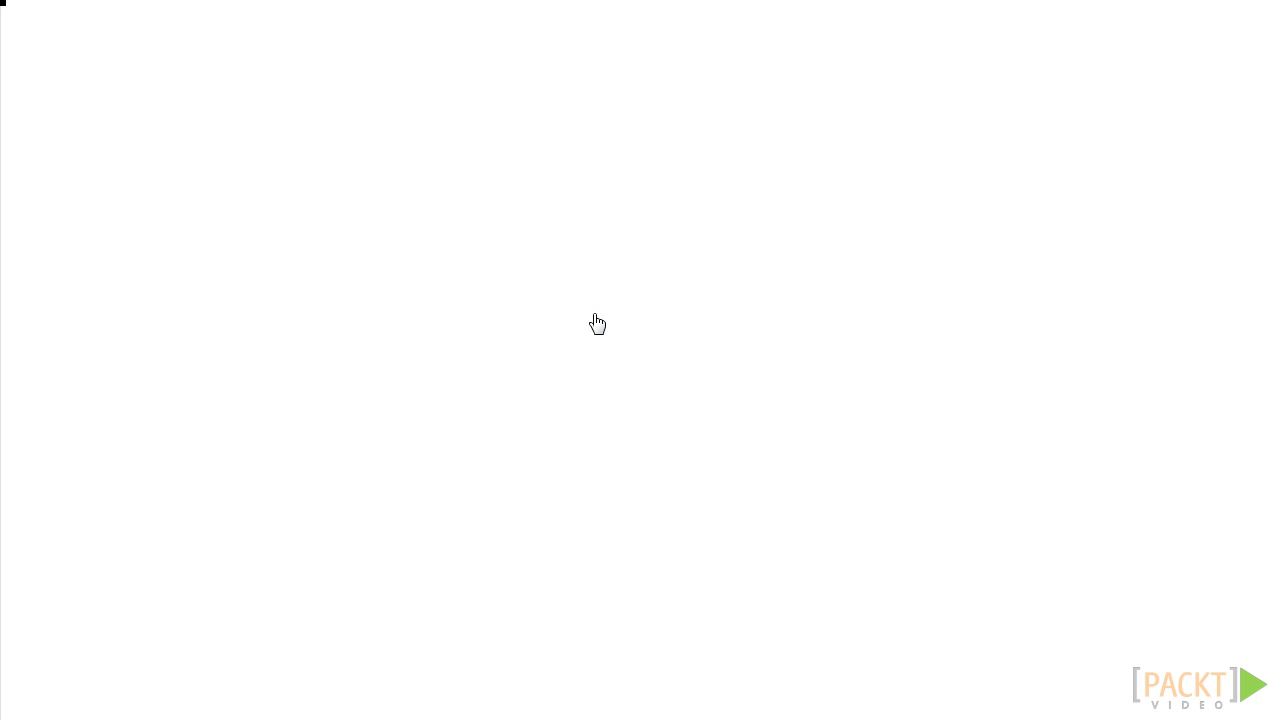
- Add the opportunity team roles "Digital media channel", "General electronics" and "Streaming services channel" to the Team Role picklist and save them
{"action": "scroll", "coordinate": [294, 220], "scroll_direction": "down", "scroll_amount": 9}
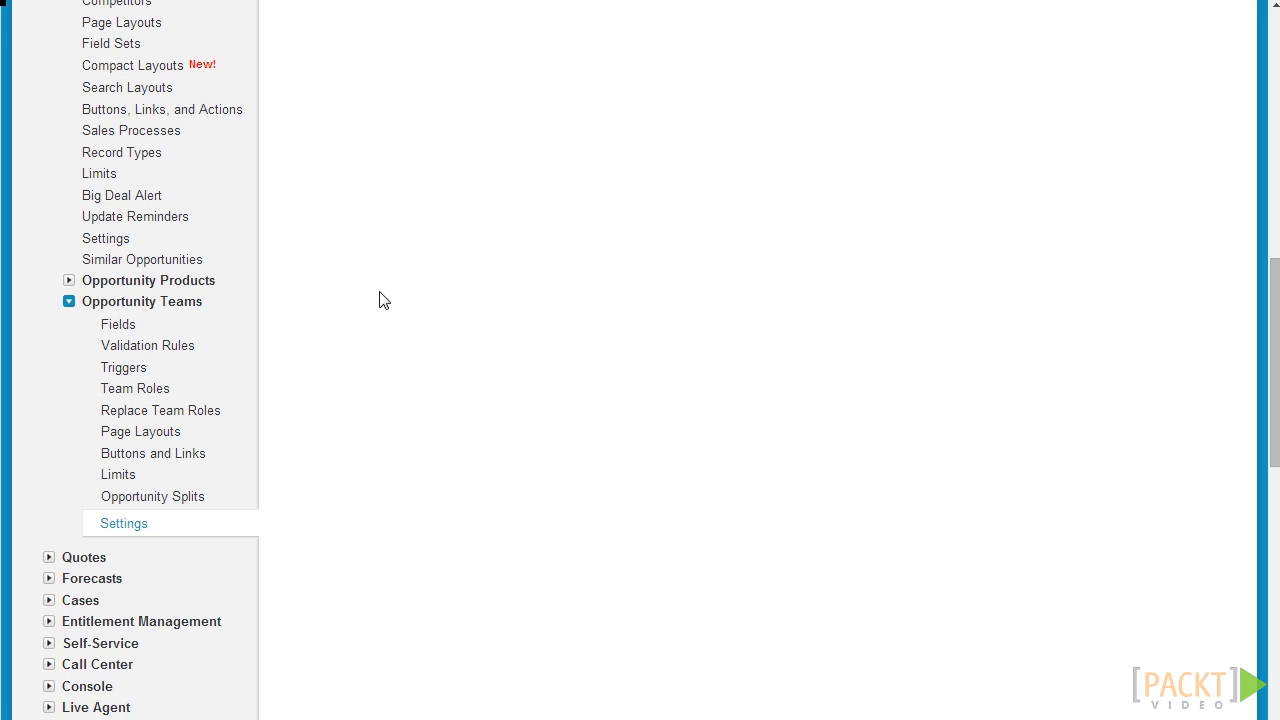
{"action": "left_click", "coordinate": [168, 398]}
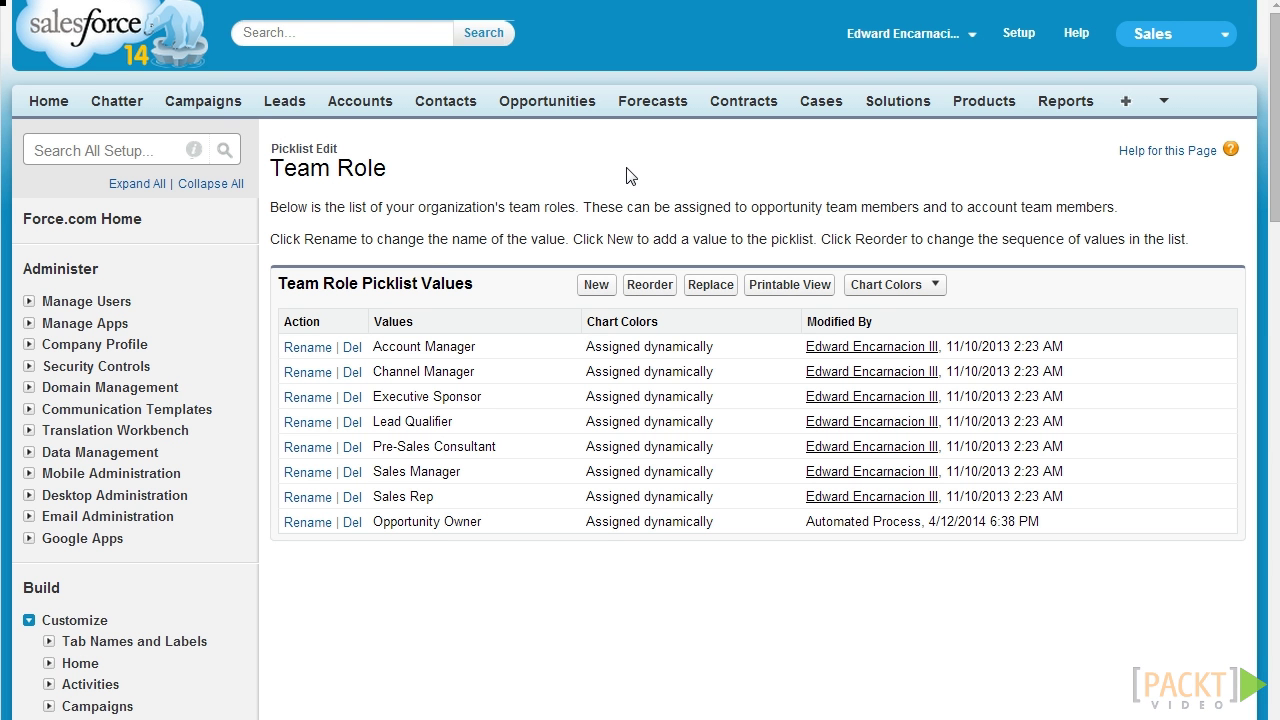
{"action": "scroll", "coordinate": [634, 155], "scroll_direction": "down", "scroll_amount": 1}
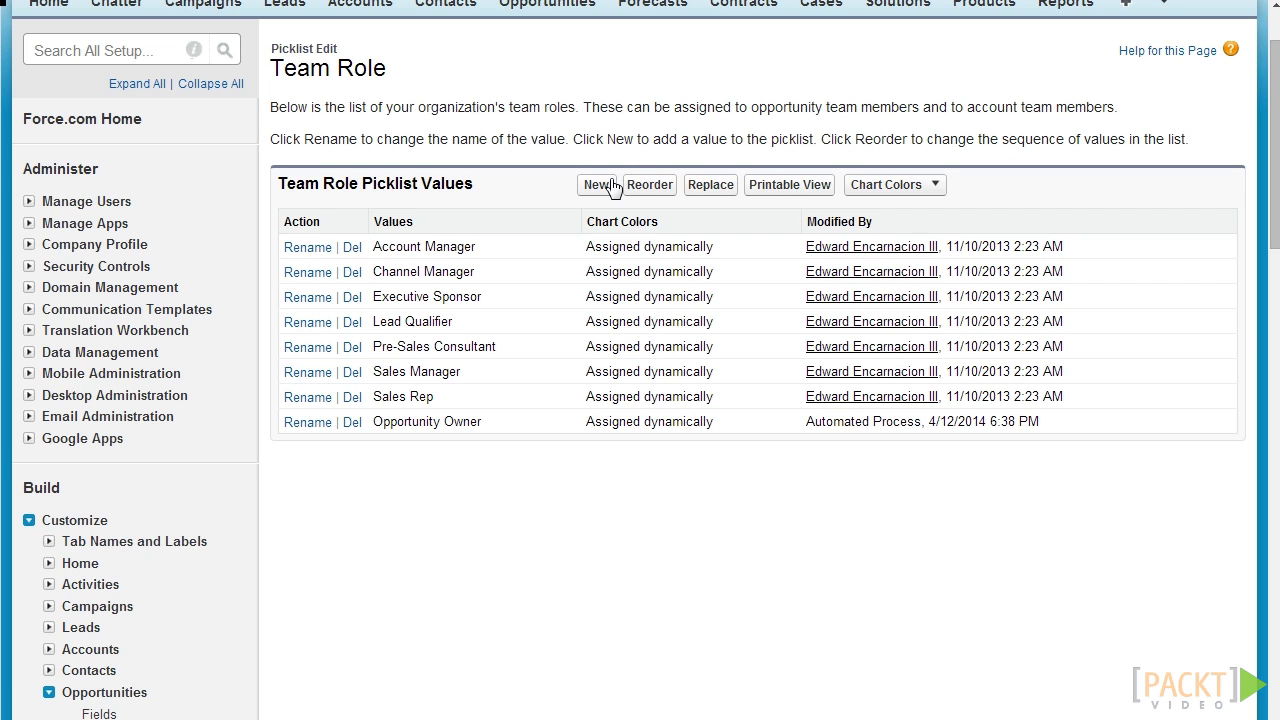
{"action": "left_click", "coordinate": [600, 185]}
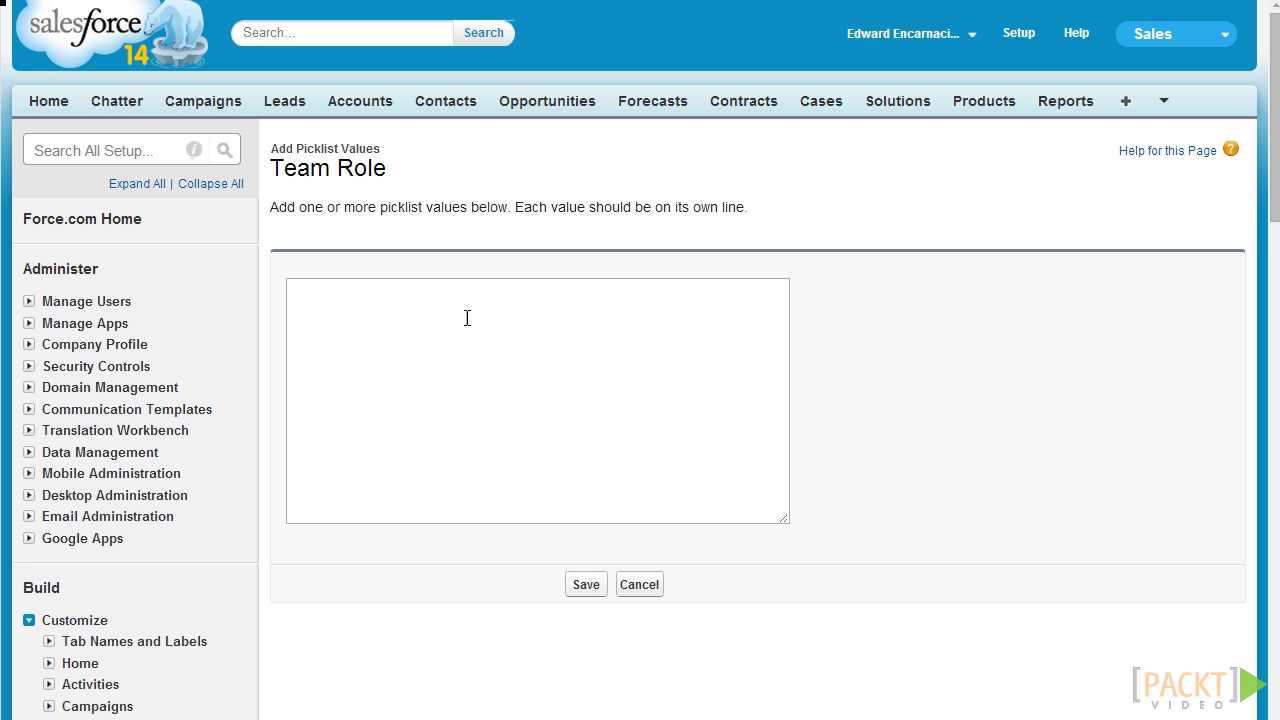
{"action": "left_click", "coordinate": [467, 319]}
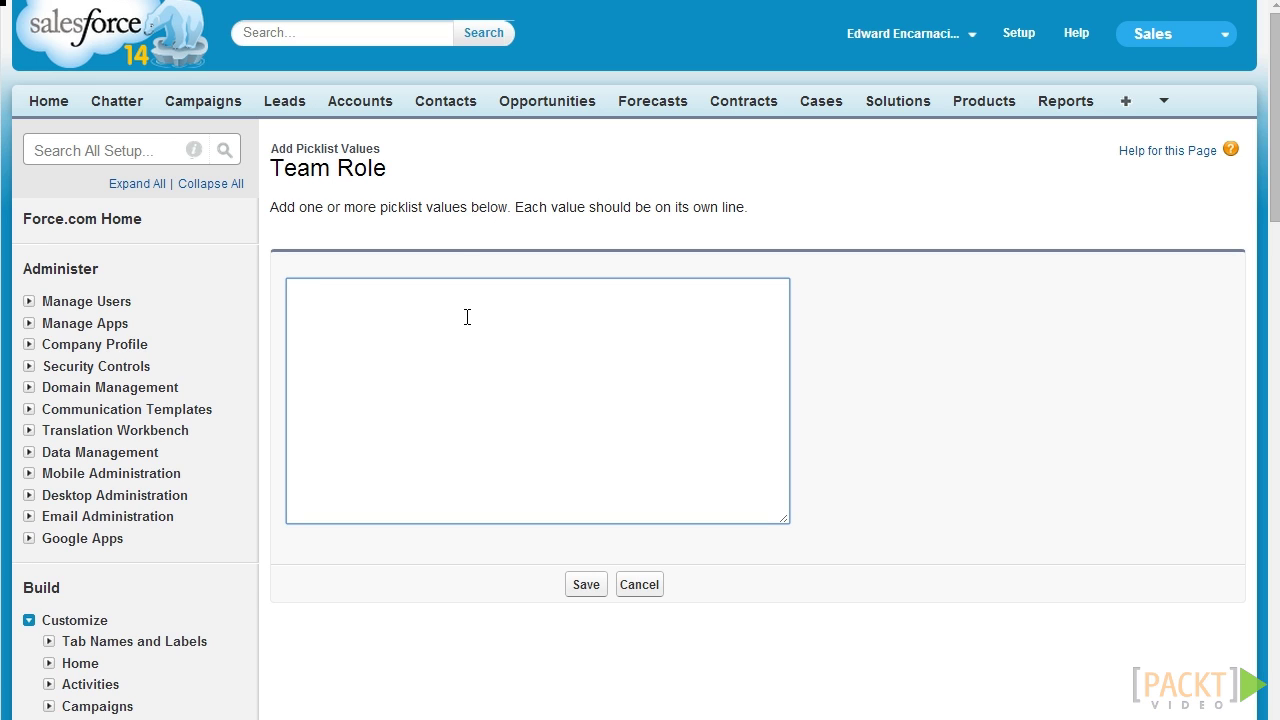
{"action": "type", "text": "Digital media channel"}
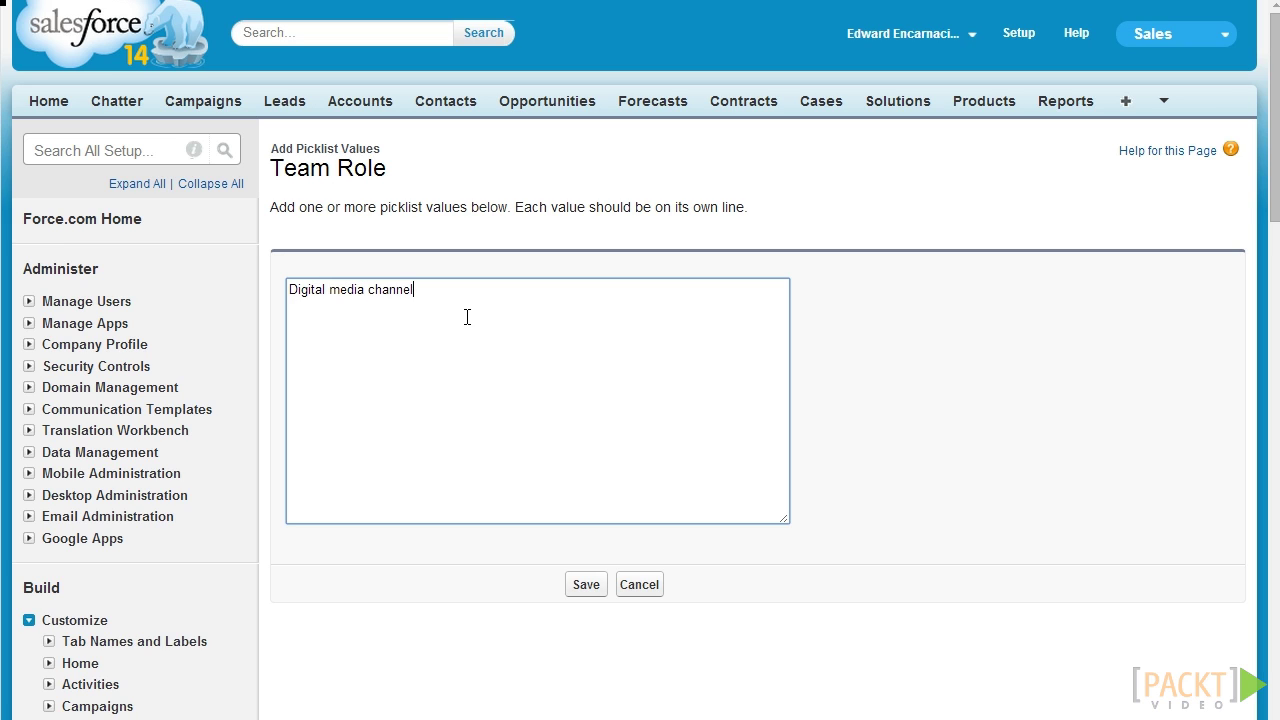
{"action": "key", "text": "Return"}
{"action": "type", "text": "General electronics"}
{"action": "key", "text": "Return"}
{"action": "type", "text": "Streaming services cha"}
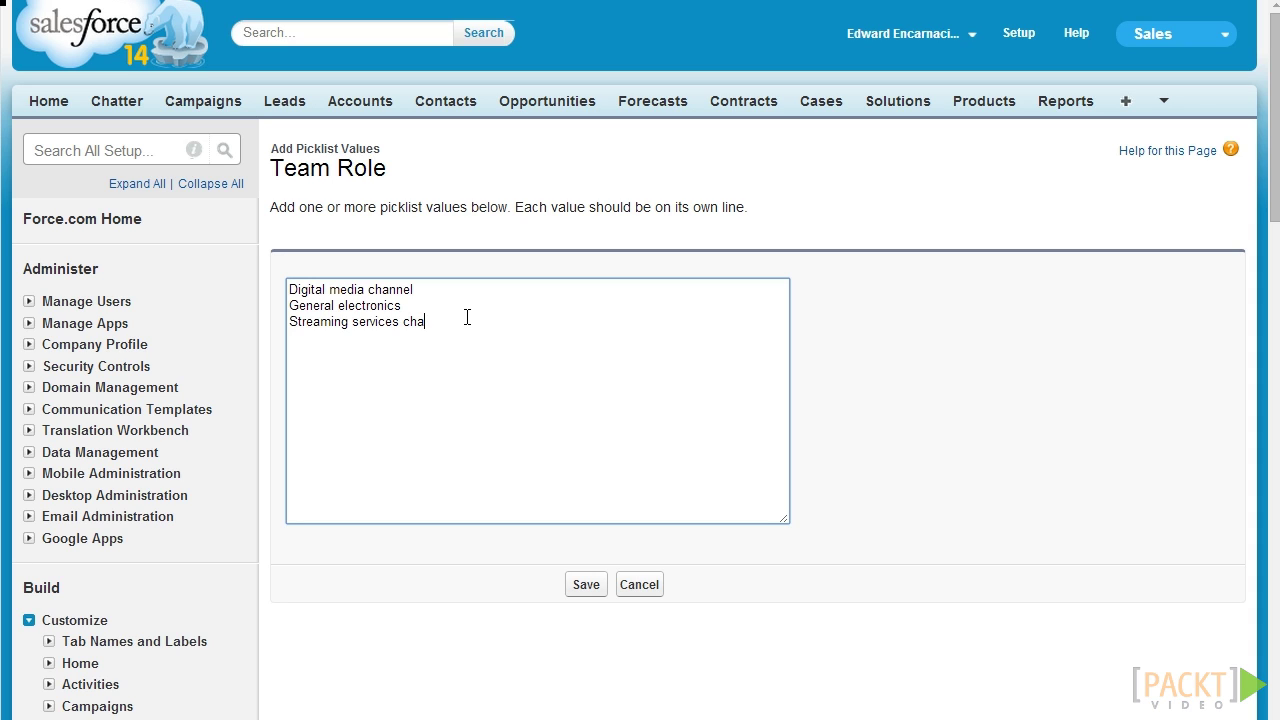
{"action": "type", "text": "nnel"}
{"action": "left_click", "coordinate": [586, 588]}
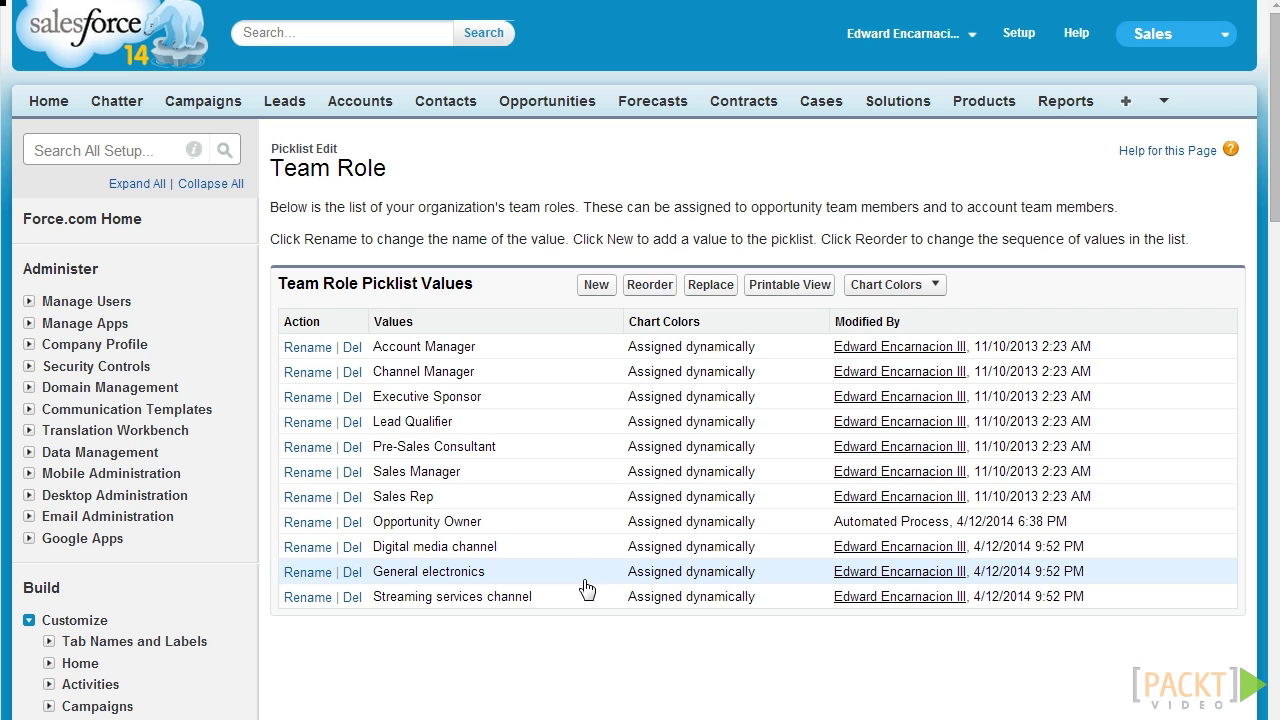
- Enable opportunity splits with only the Revenue split type active and save the setting
{"action": "scroll", "coordinate": [248, 366], "scroll_direction": "down", "scroll_amount": 3}
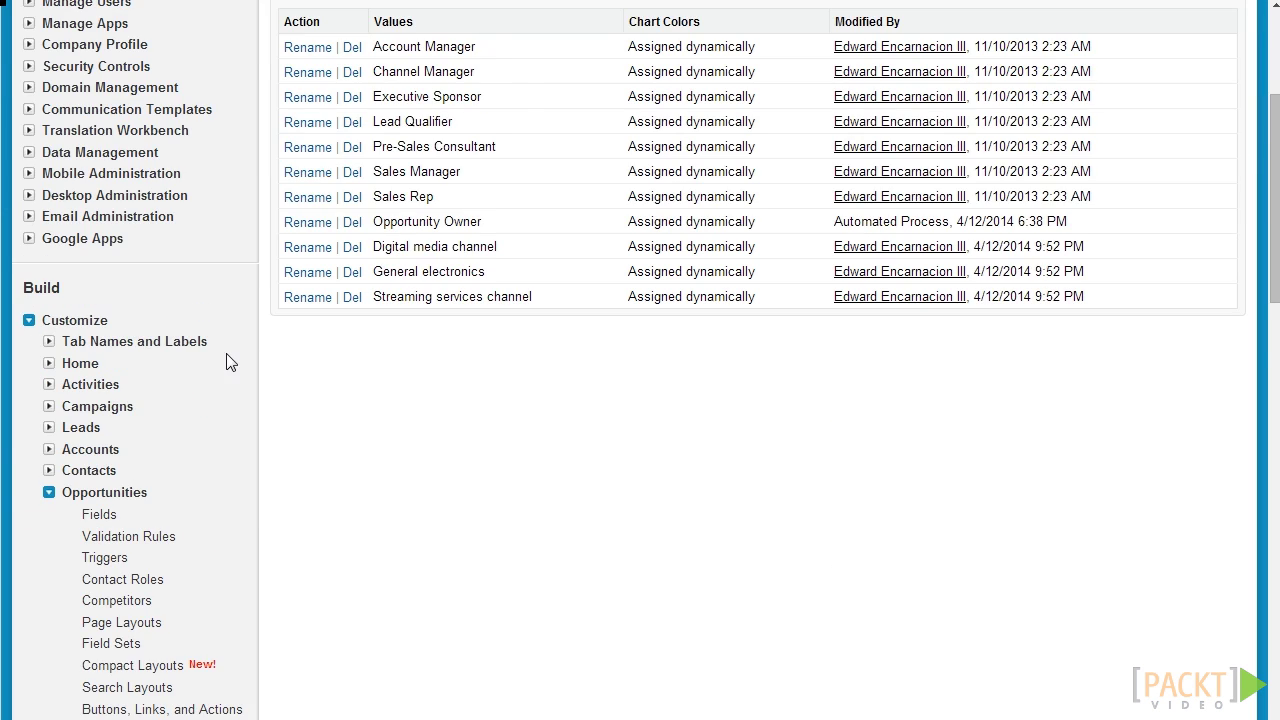
{"action": "scroll", "coordinate": [228, 362], "scroll_direction": "down", "scroll_amount": 5}
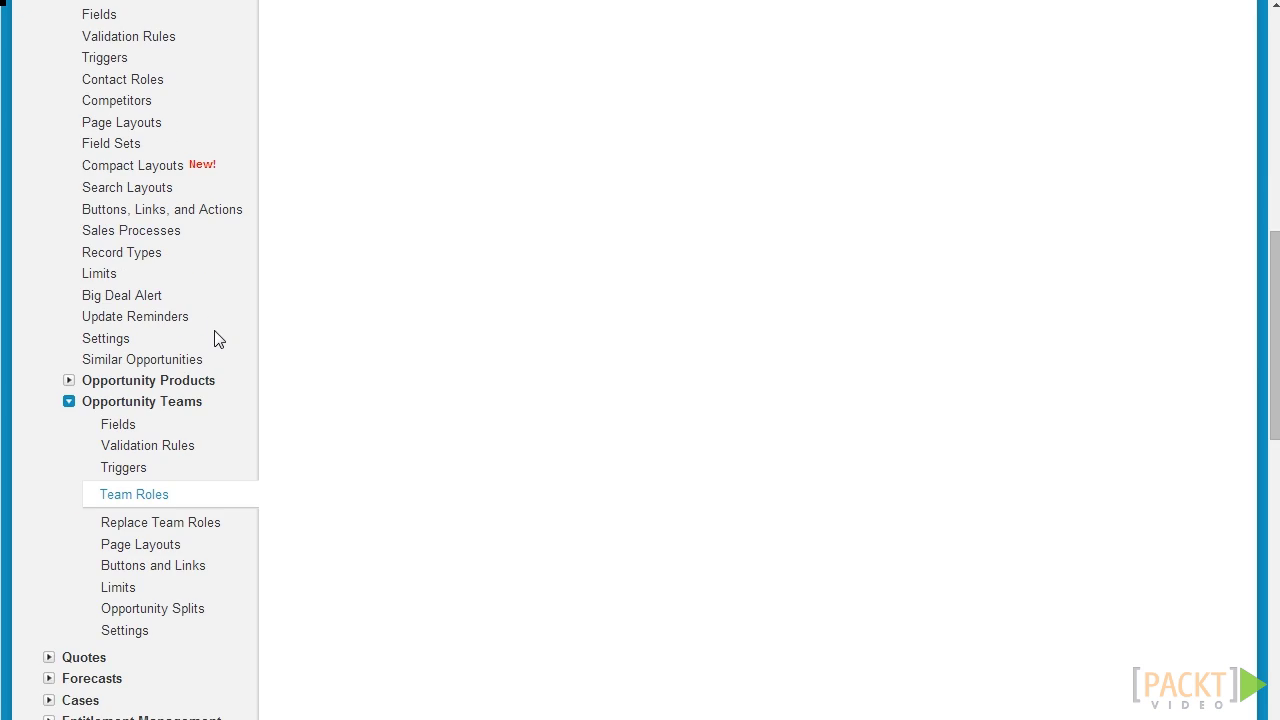
{"action": "left_click", "coordinate": [184, 609]}
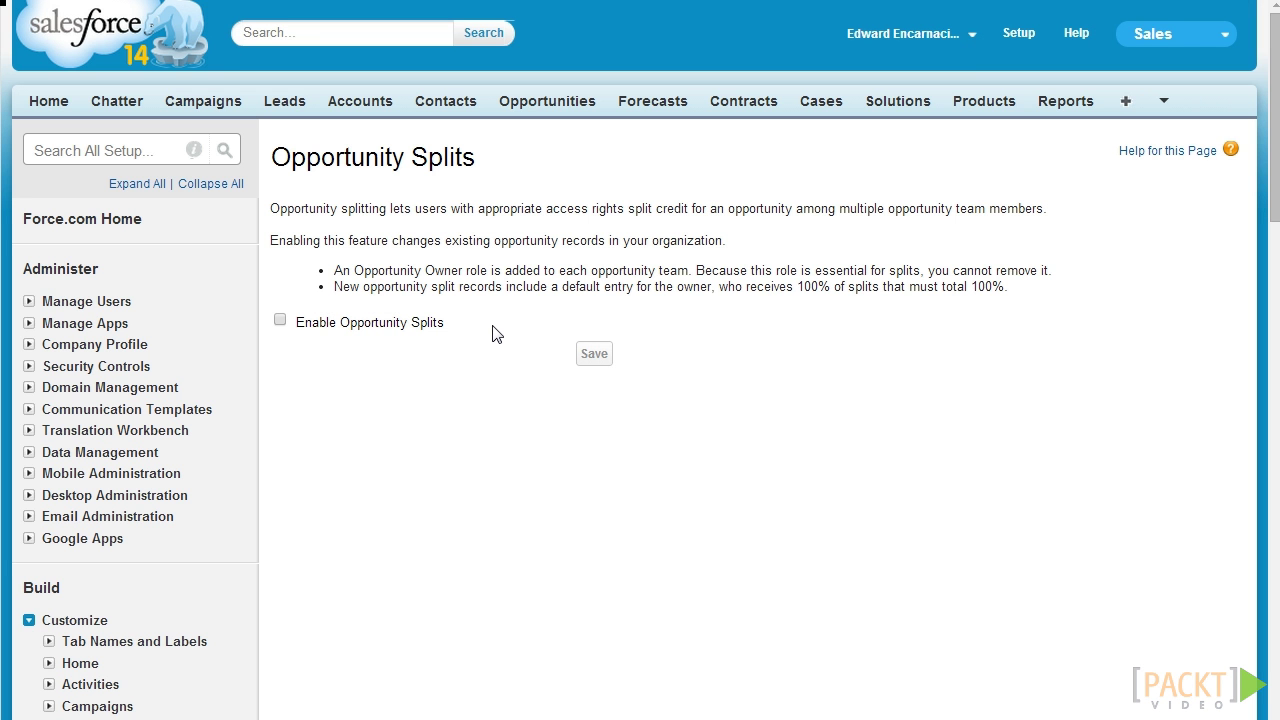
{"action": "left_click", "coordinate": [281, 323]}
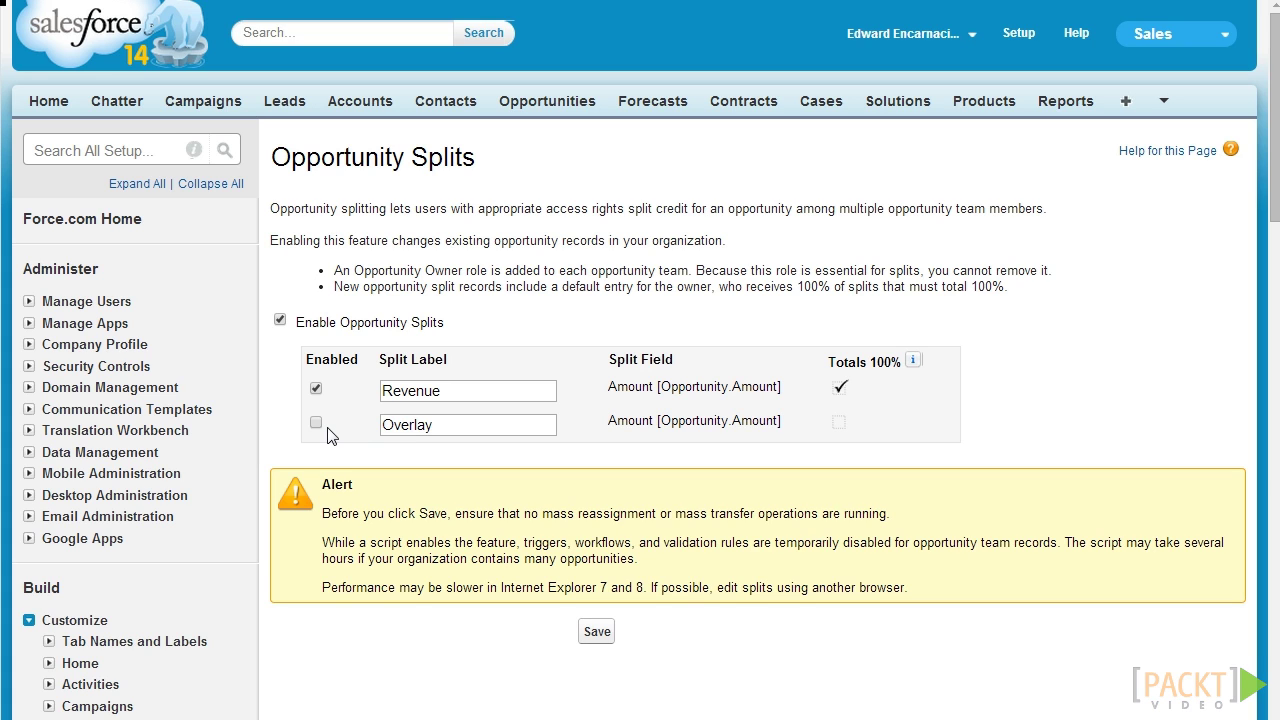
{"action": "left_click", "coordinate": [600, 634]}
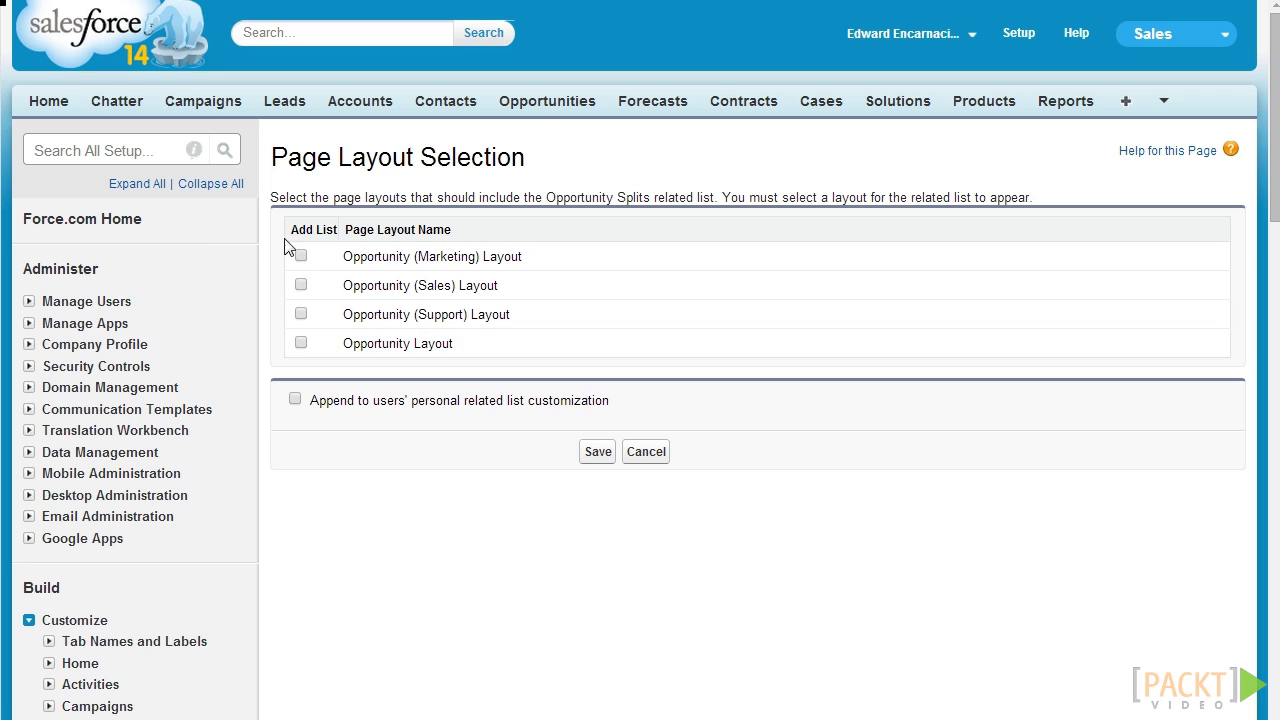
- Add the Opportunity Splits related list to all four opportunity page layouts, append it to users' personal related list customization, and save
{"action": "left_click", "coordinate": [301, 256]}
{"action": "left_click", "coordinate": [301, 286]}
{"action": "left_click", "coordinate": [301, 314]}
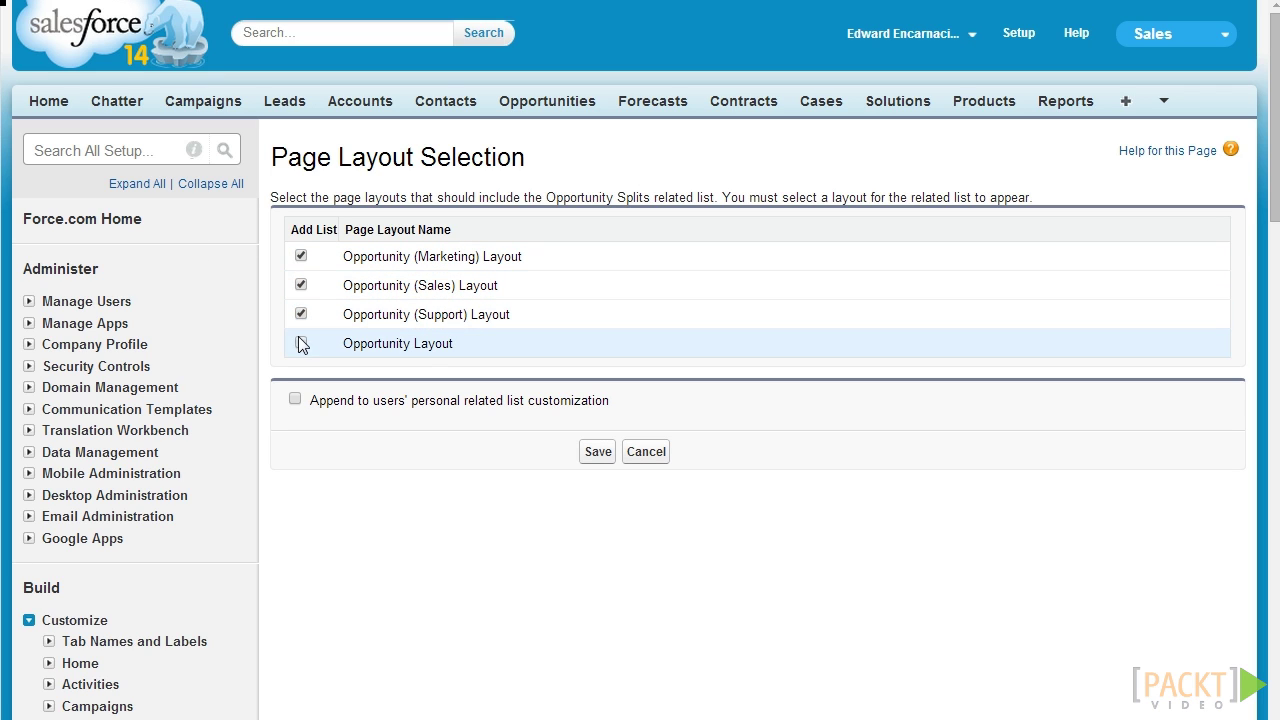
{"action": "left_click", "coordinate": [300, 343]}
{"action": "left_click", "coordinate": [295, 400]}
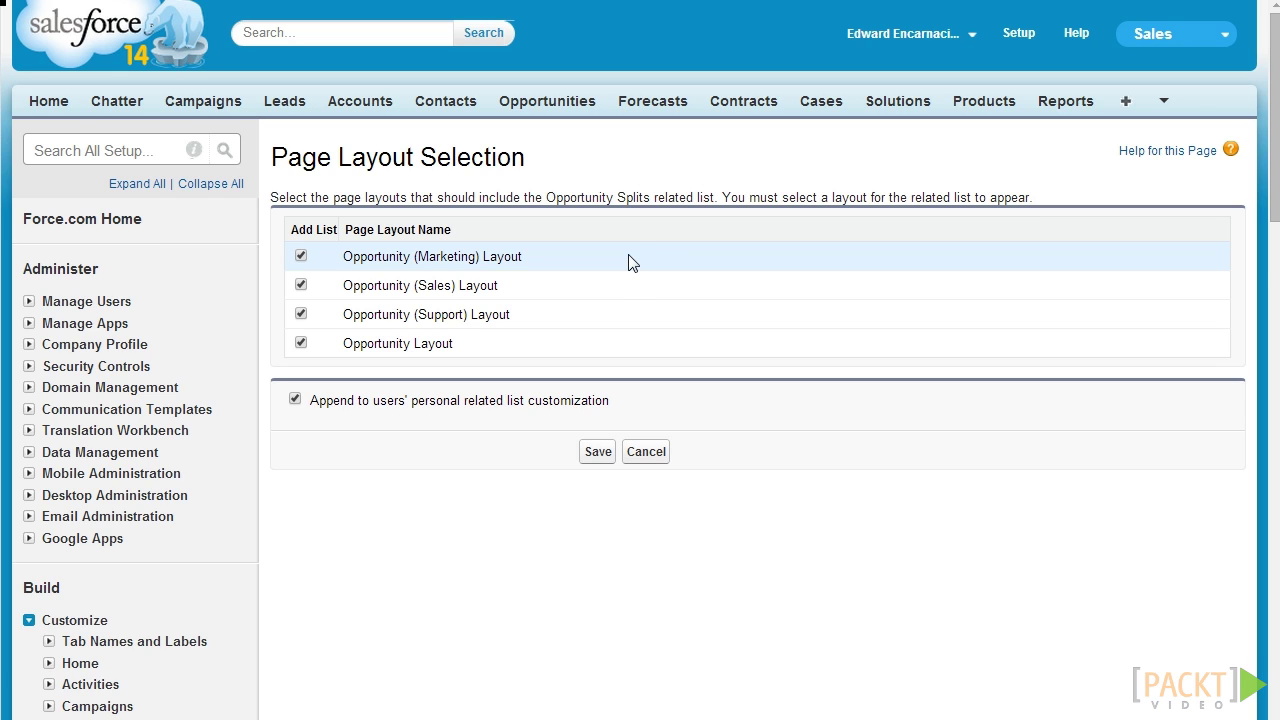
{"action": "scroll", "coordinate": [630, 252], "scroll_direction": "down", "scroll_amount": 2}
{"action": "left_click", "coordinate": [596, 255]}
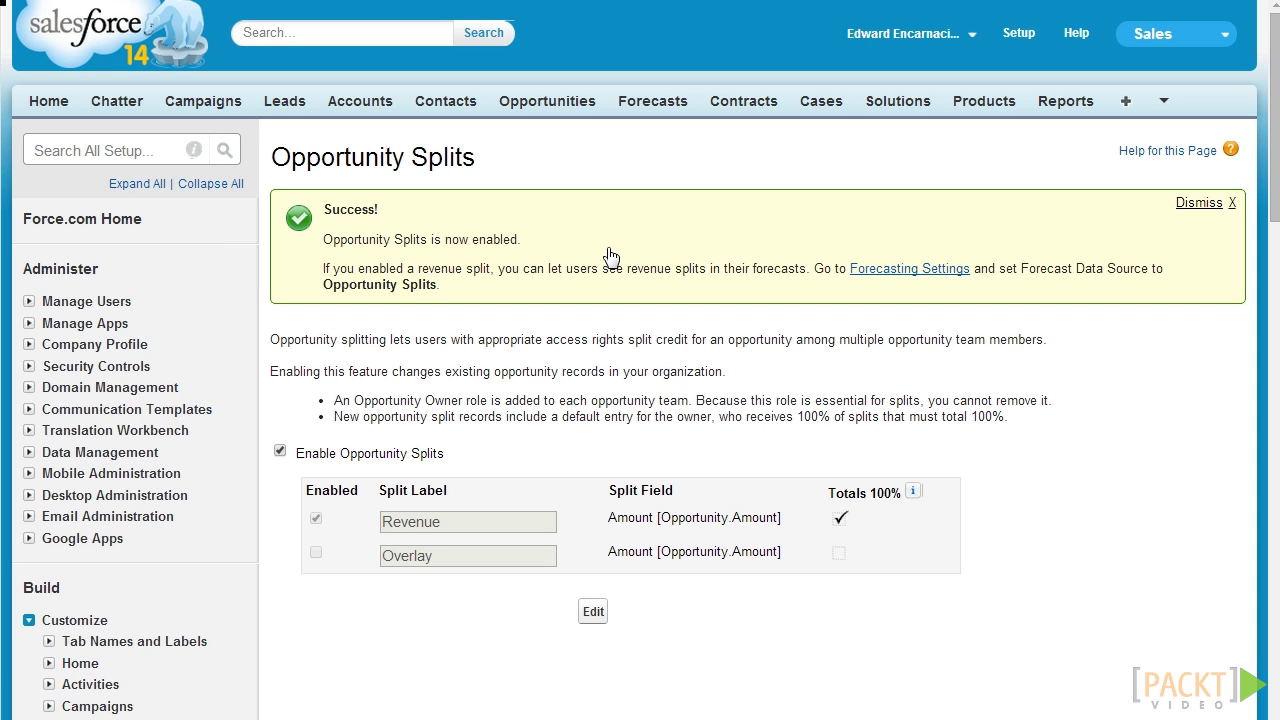
- Enable quotes for the organization in the Quote Settings and save
{"action": "scroll", "coordinate": [157, 350], "scroll_direction": "down", "scroll_amount": 3}
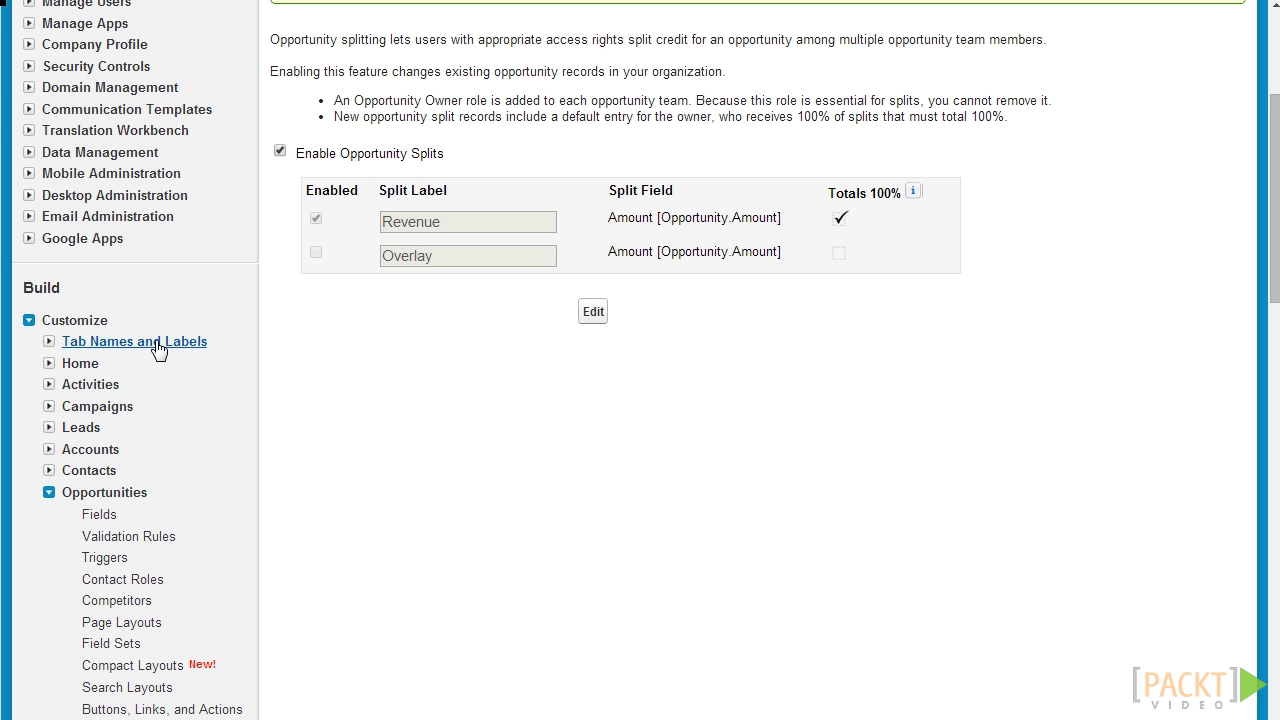
{"action": "left_click", "coordinate": [49, 492]}
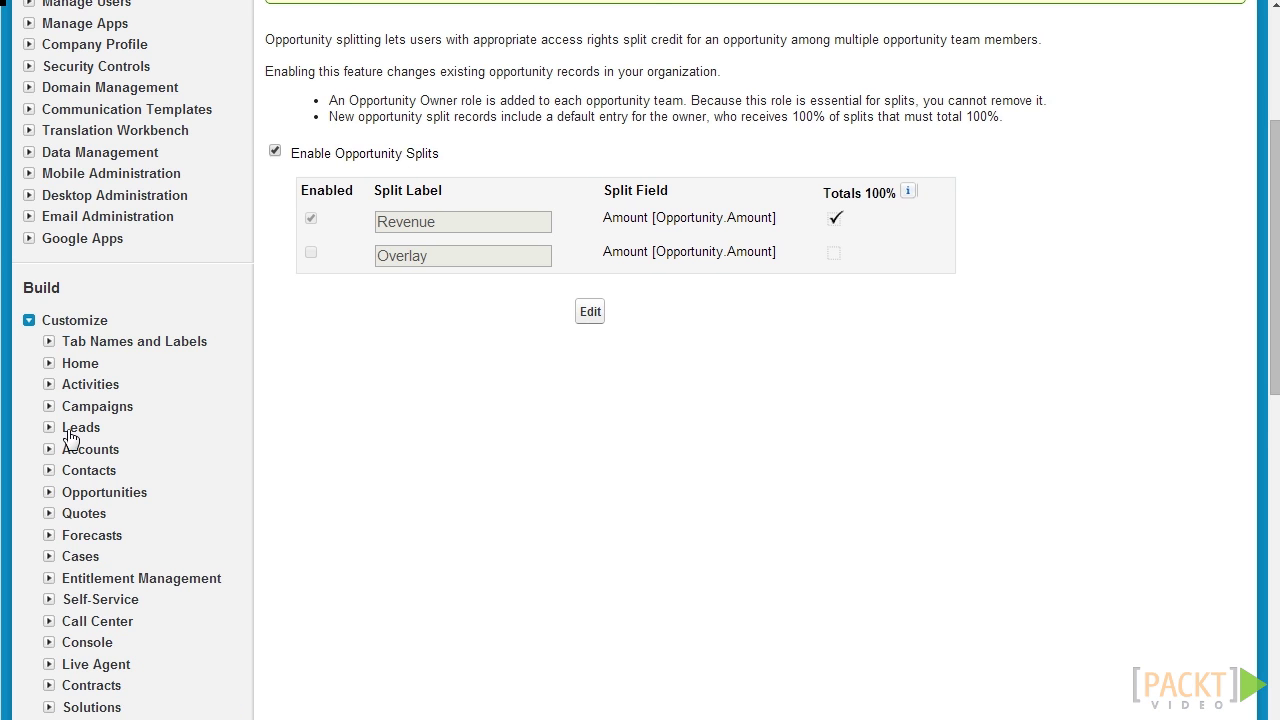
{"action": "scroll", "coordinate": [75, 420], "scroll_direction": "down", "scroll_amount": 1}
{"action": "left_click", "coordinate": [49, 413]}
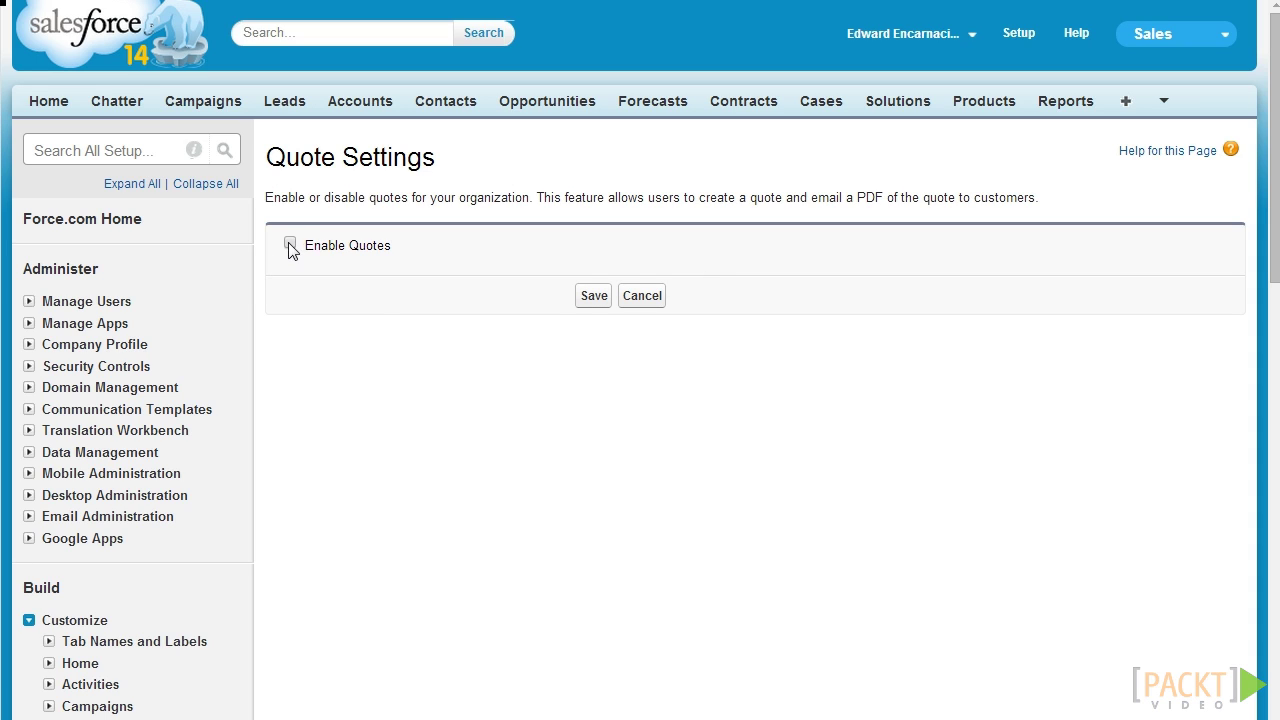
{"action": "left_click", "coordinate": [580, 298]}
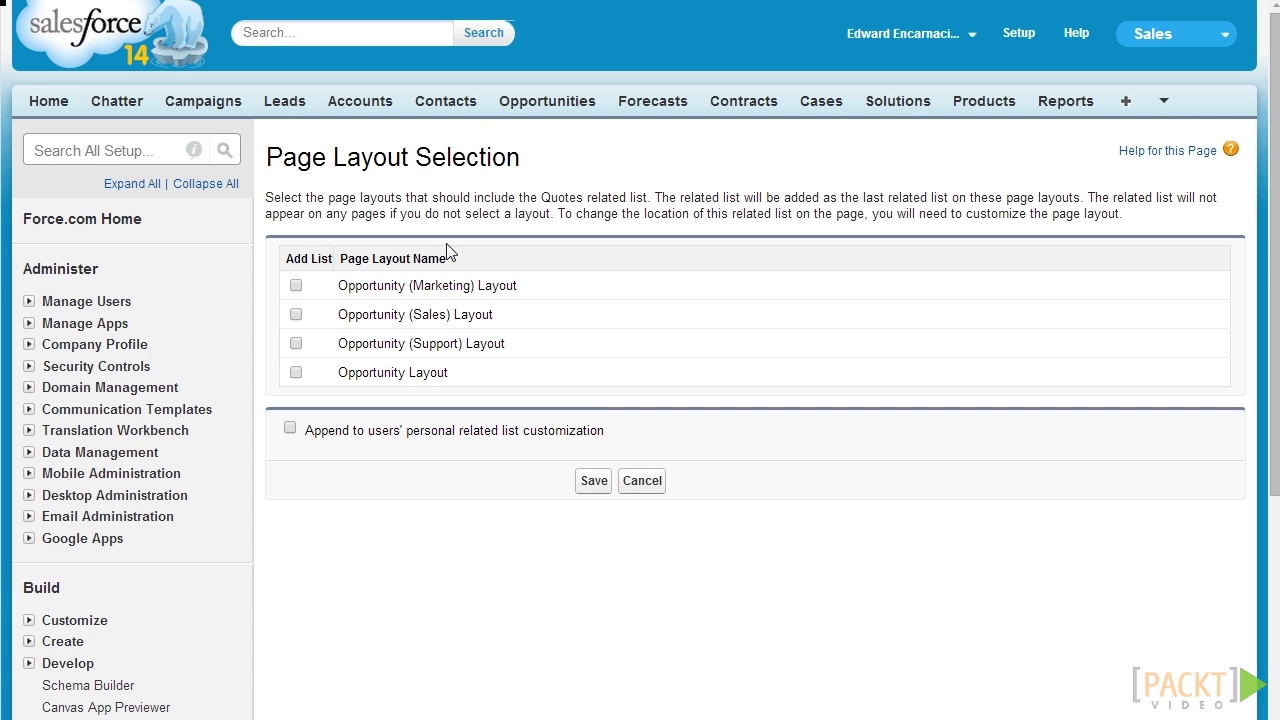
- Add the Quotes related list to the Marketing, Sales and Support opportunity layouts, append it to users' personal customization, and save
{"action": "left_click", "coordinate": [290, 428]}
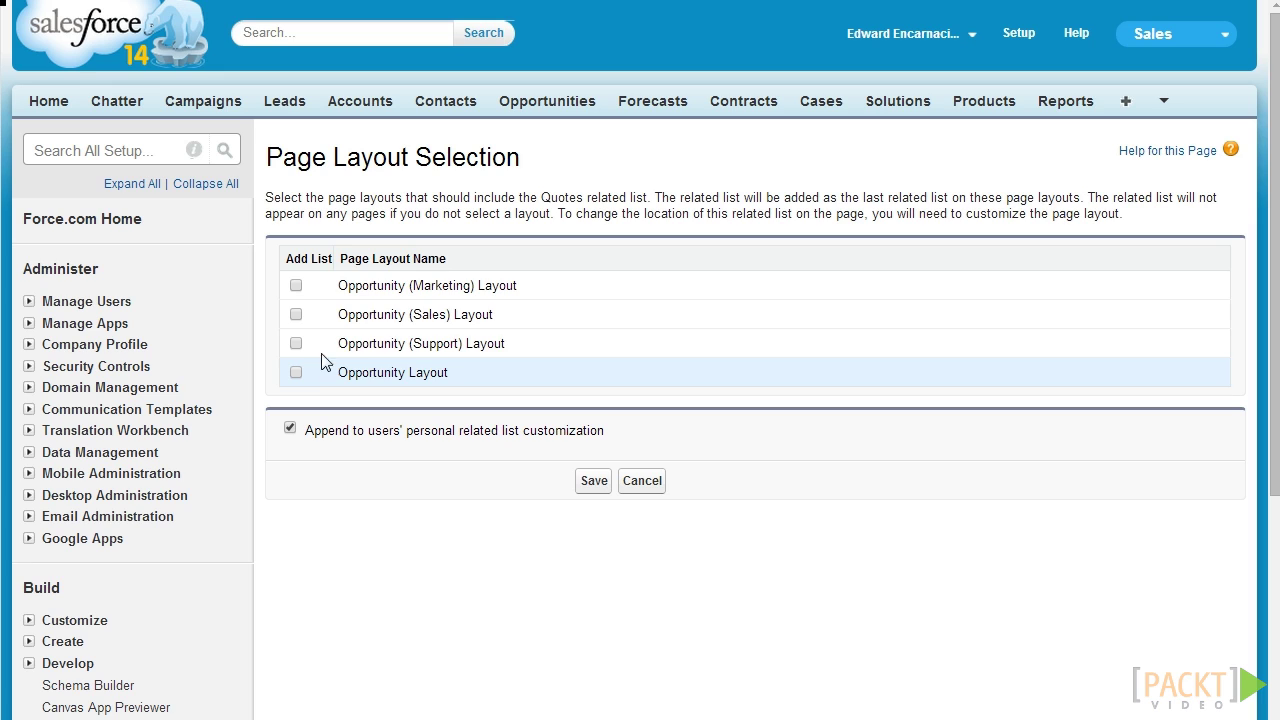
{"action": "left_click", "coordinate": [296, 286]}
{"action": "left_click", "coordinate": [296, 315]}
{"action": "left_click", "coordinate": [296, 343]}
{"action": "left_click", "coordinate": [596, 488]}
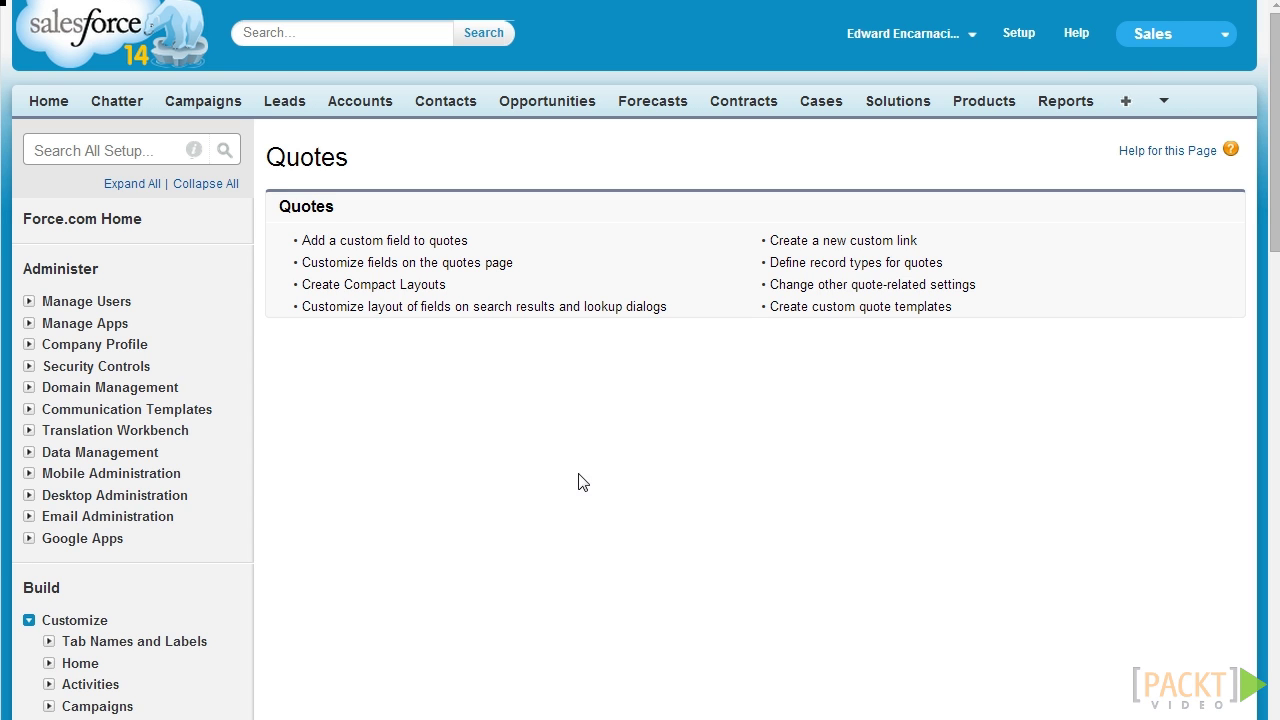
- Open the list of quote templates in the Quotes customization settings
{"action": "scroll", "coordinate": [514, 264], "scroll_direction": "down", "scroll_amount": 5}
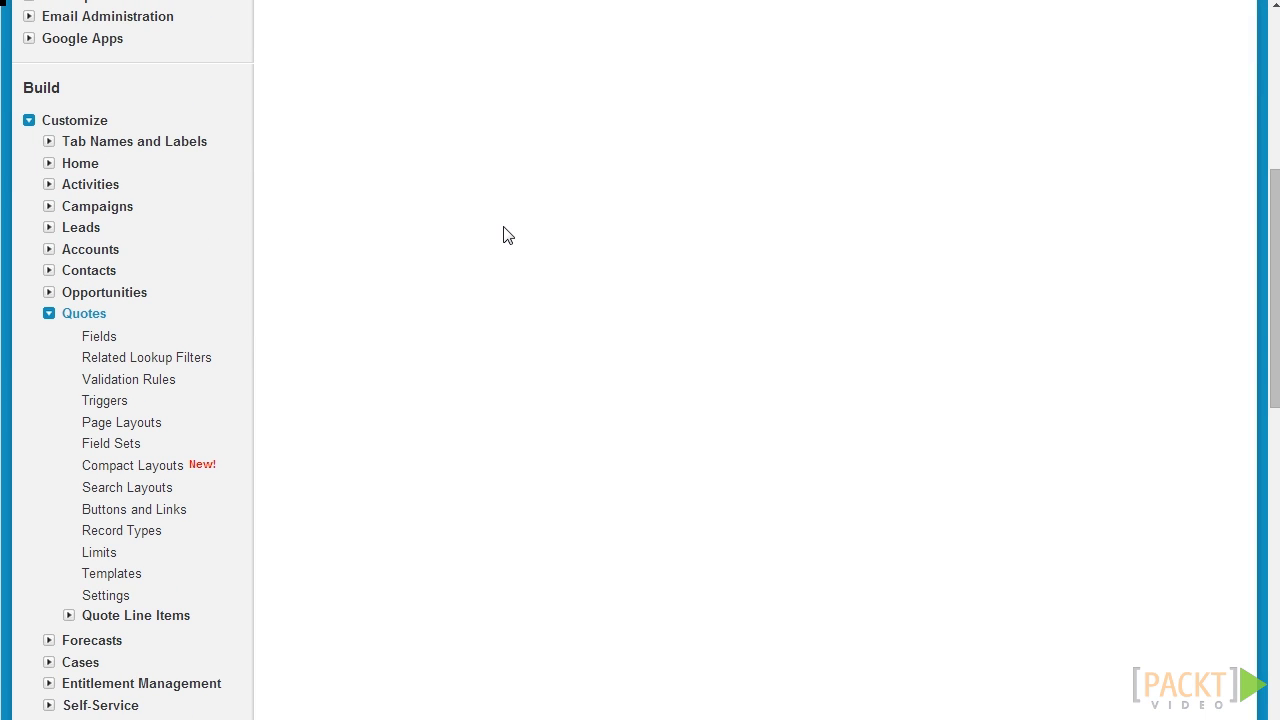
{"action": "scroll", "coordinate": [379, 200], "scroll_direction": "down", "scroll_amount": 1}
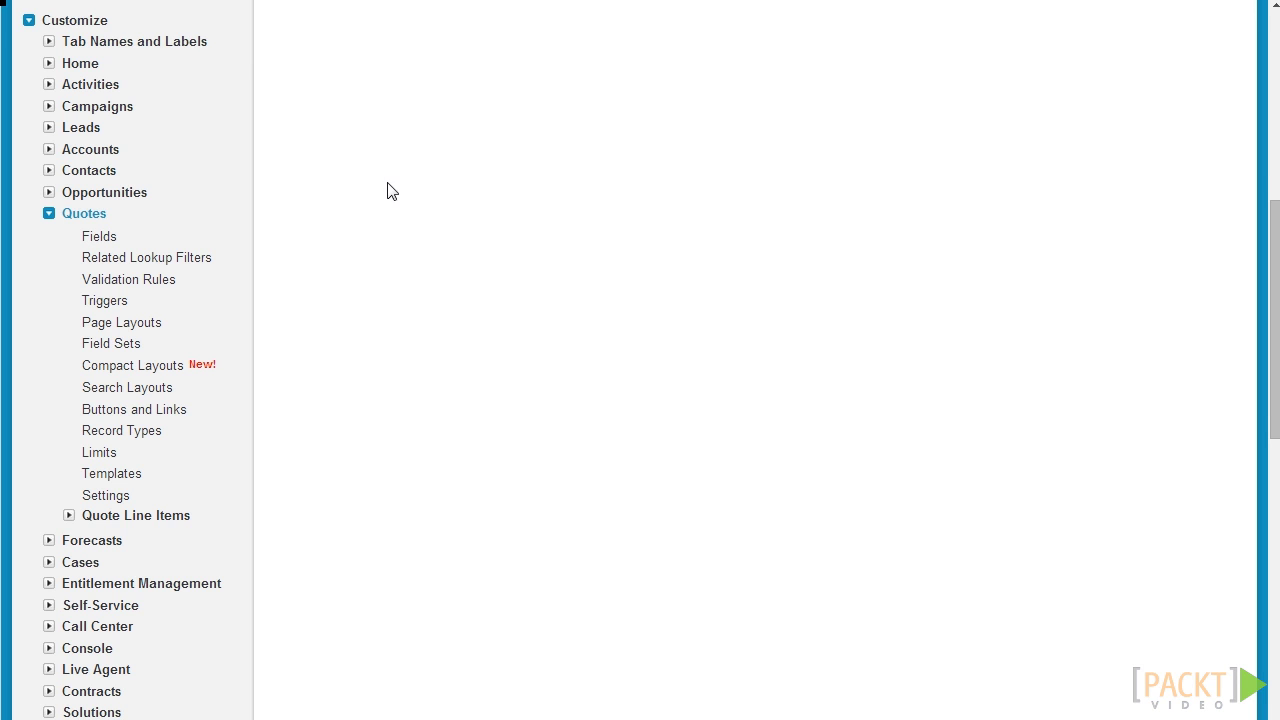
{"action": "scroll", "coordinate": [390, 170], "scroll_direction": "up", "scroll_amount": 4}
{"action": "scroll", "coordinate": [380, 160], "scroll_direction": "down", "scroll_amount": 3}
{"action": "scroll", "coordinate": [360, 157], "scroll_direction": "down", "scroll_amount": 1}
{"action": "scroll", "coordinate": [115, 440], "scroll_direction": "down", "scroll_amount": 1}
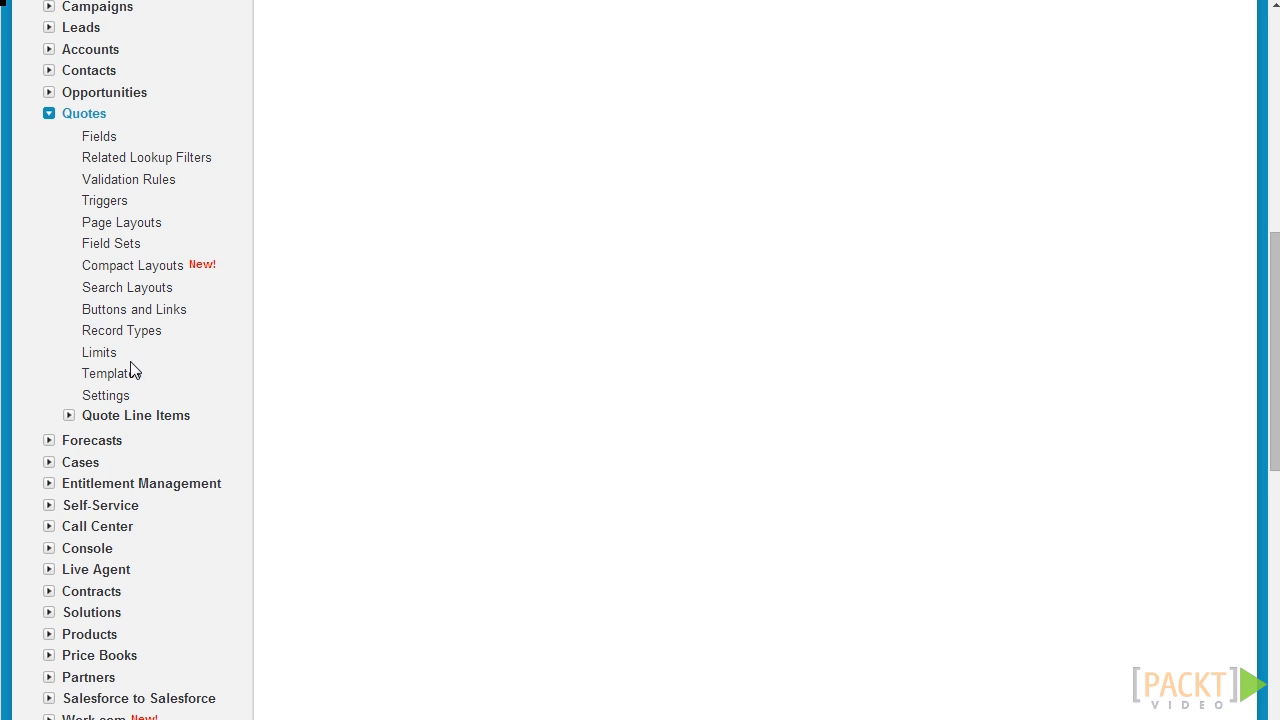
{"action": "left_click", "coordinate": [128, 377]}
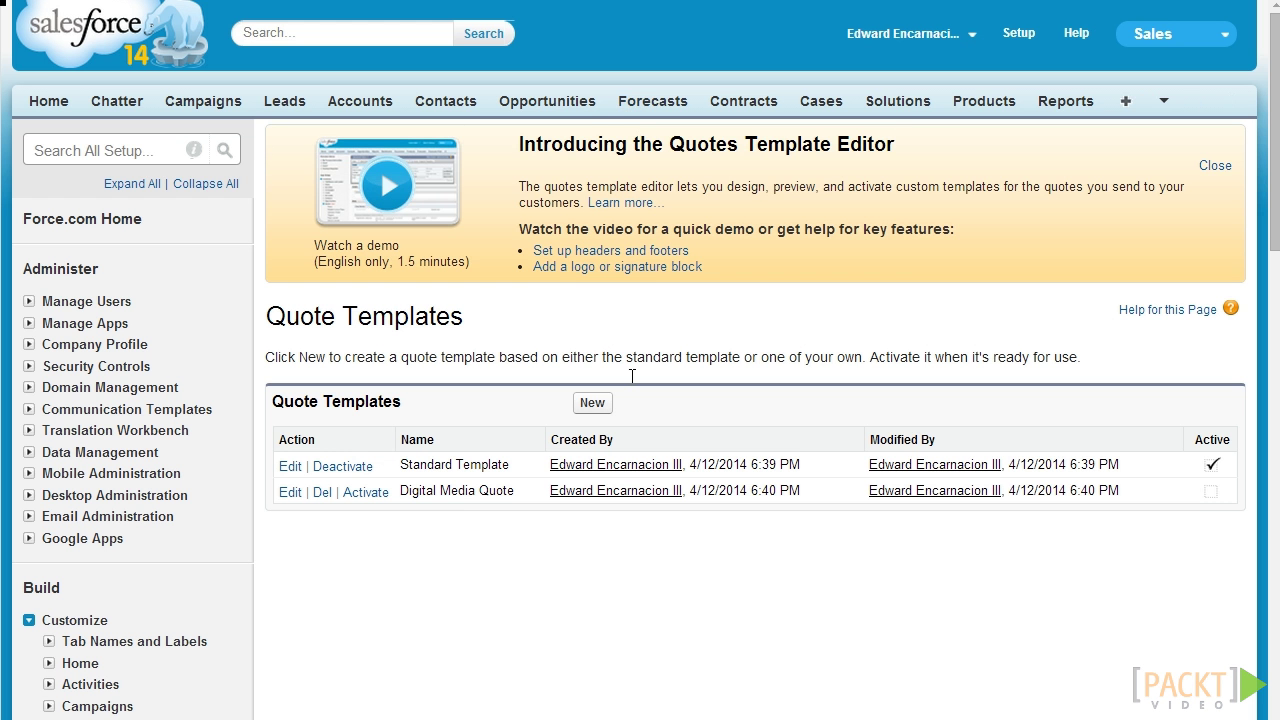
- Create a quote template named "General Electronics Template" based on the existing "Digital Media Quote" template
{"action": "left_click", "coordinate": [596, 404]}
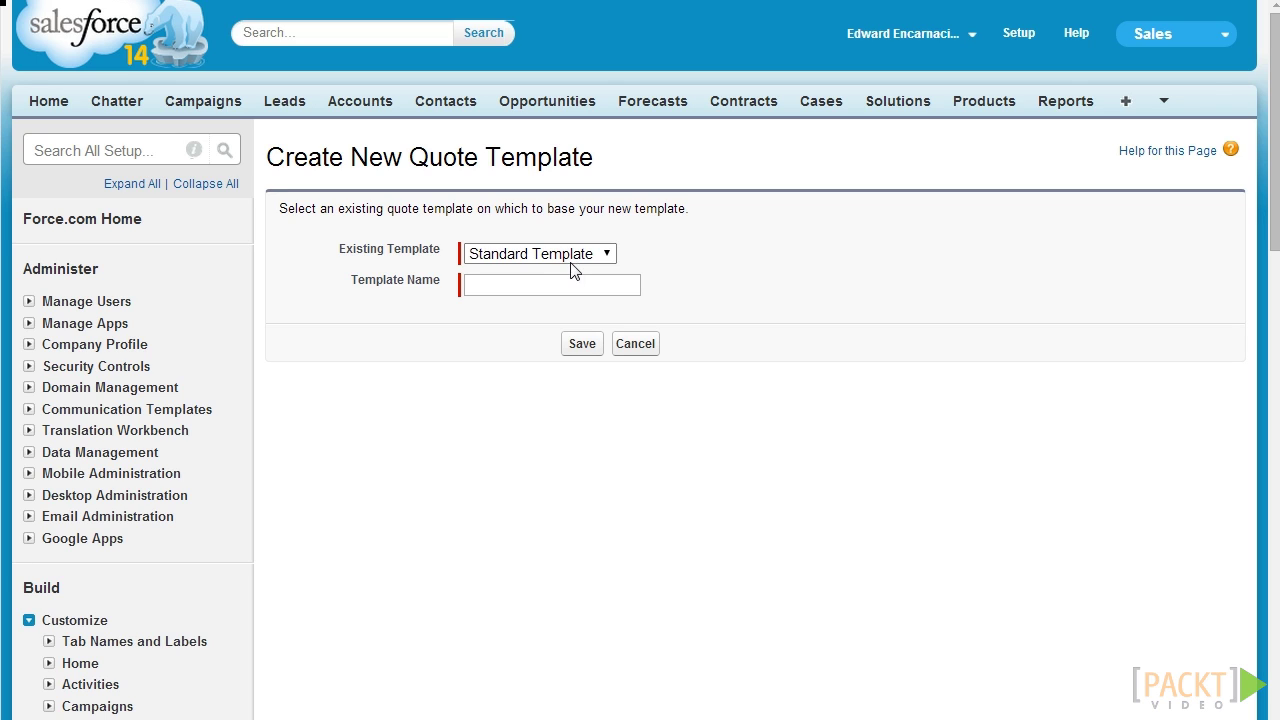
{"action": "left_click", "coordinate": [557, 283]}
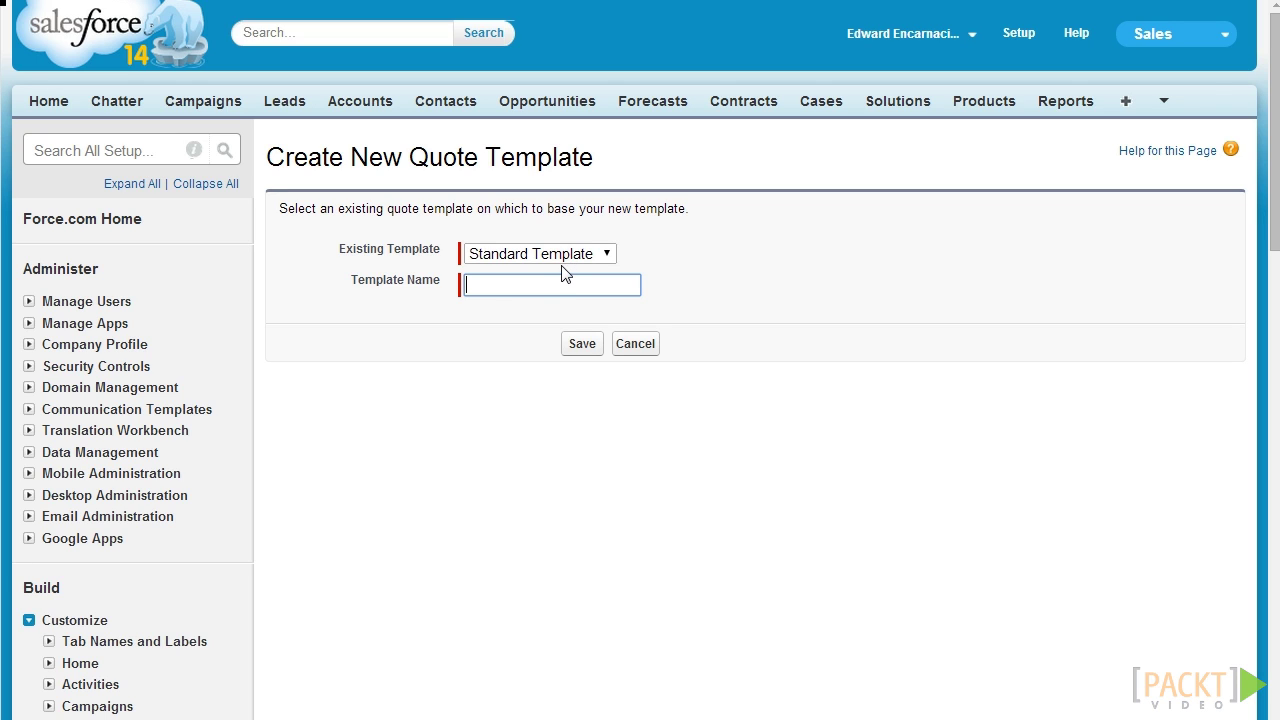
{"action": "type", "text": "General Electronics Template"}
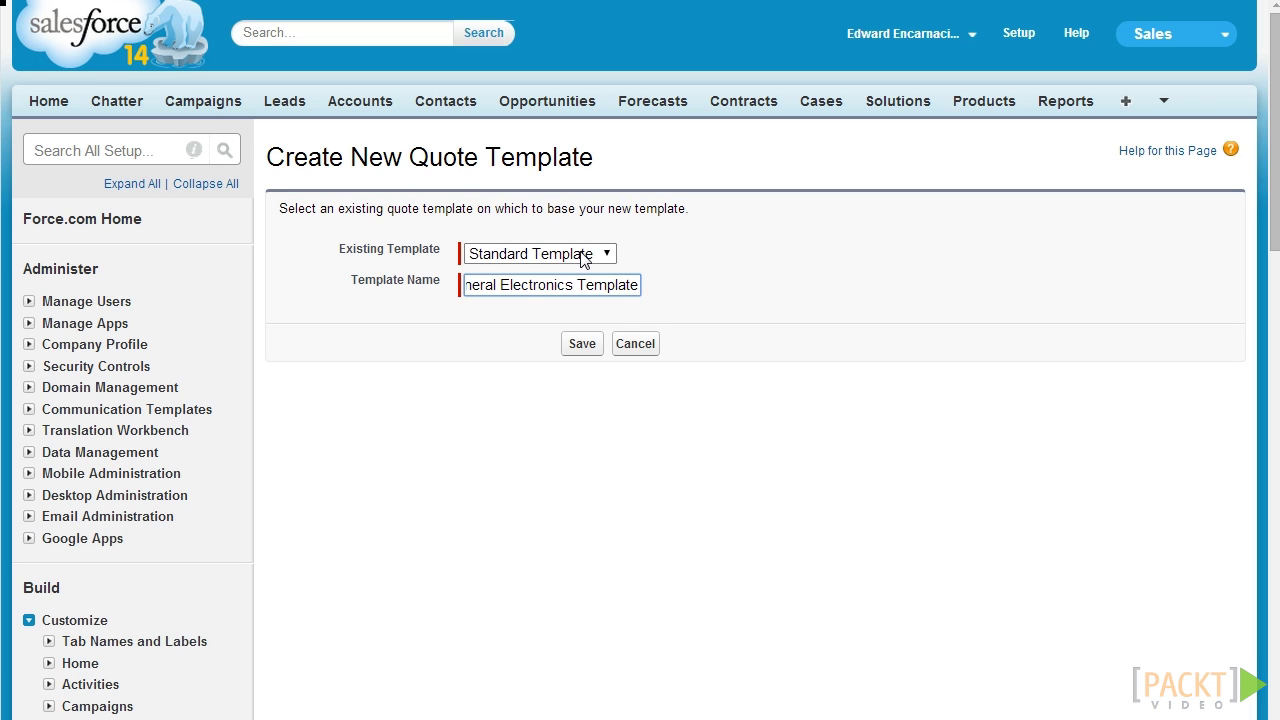
{"action": "left_click", "coordinate": [585, 257]}
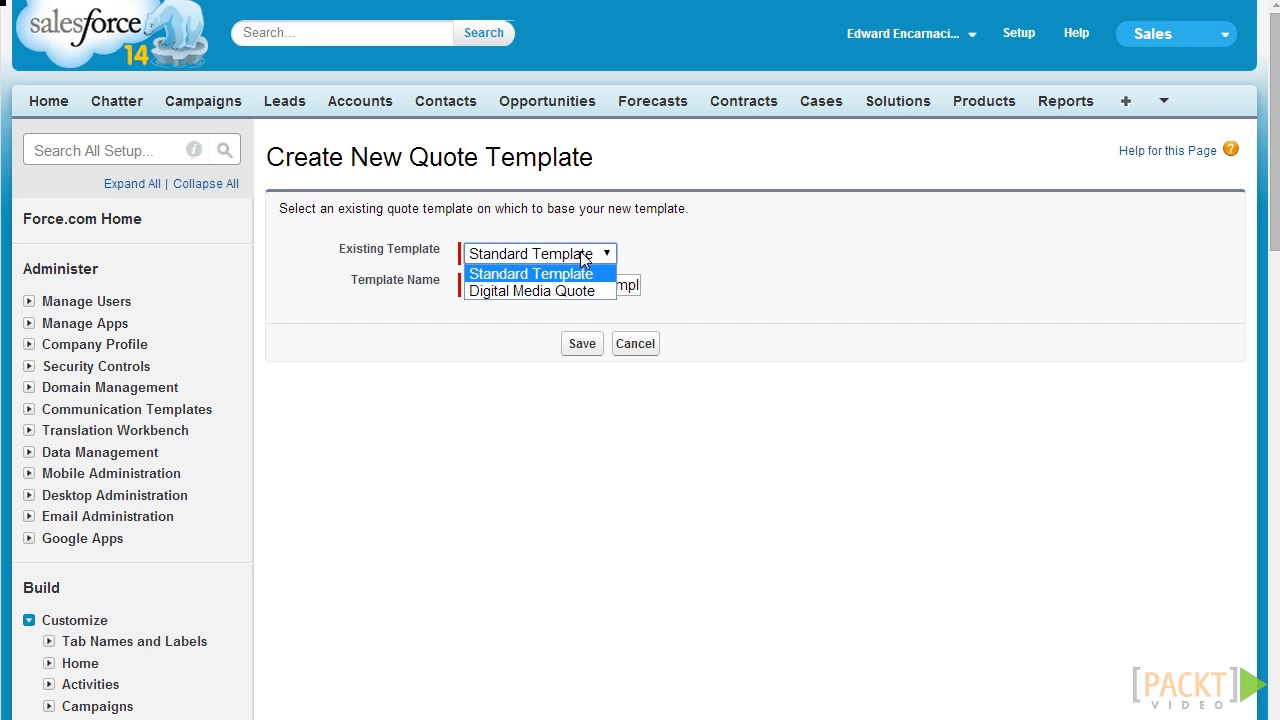
{"action": "left_click", "coordinate": [585, 290]}
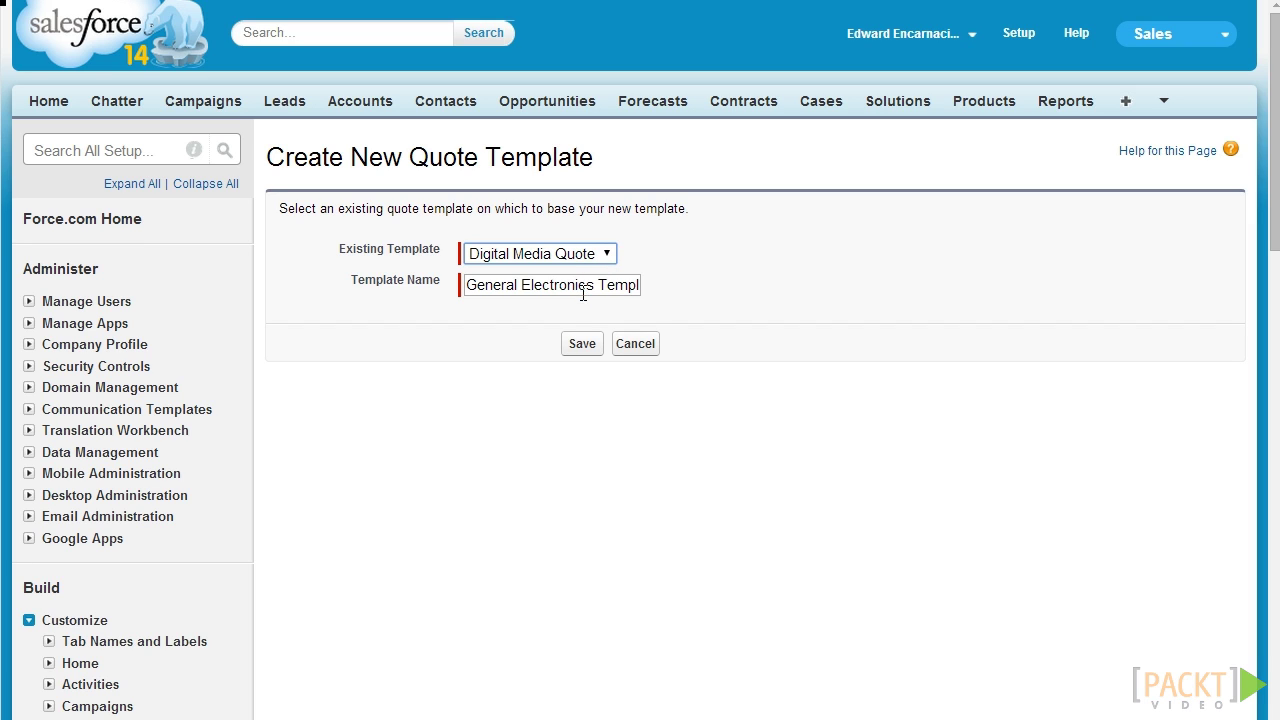
{"action": "left_click", "coordinate": [586, 345]}
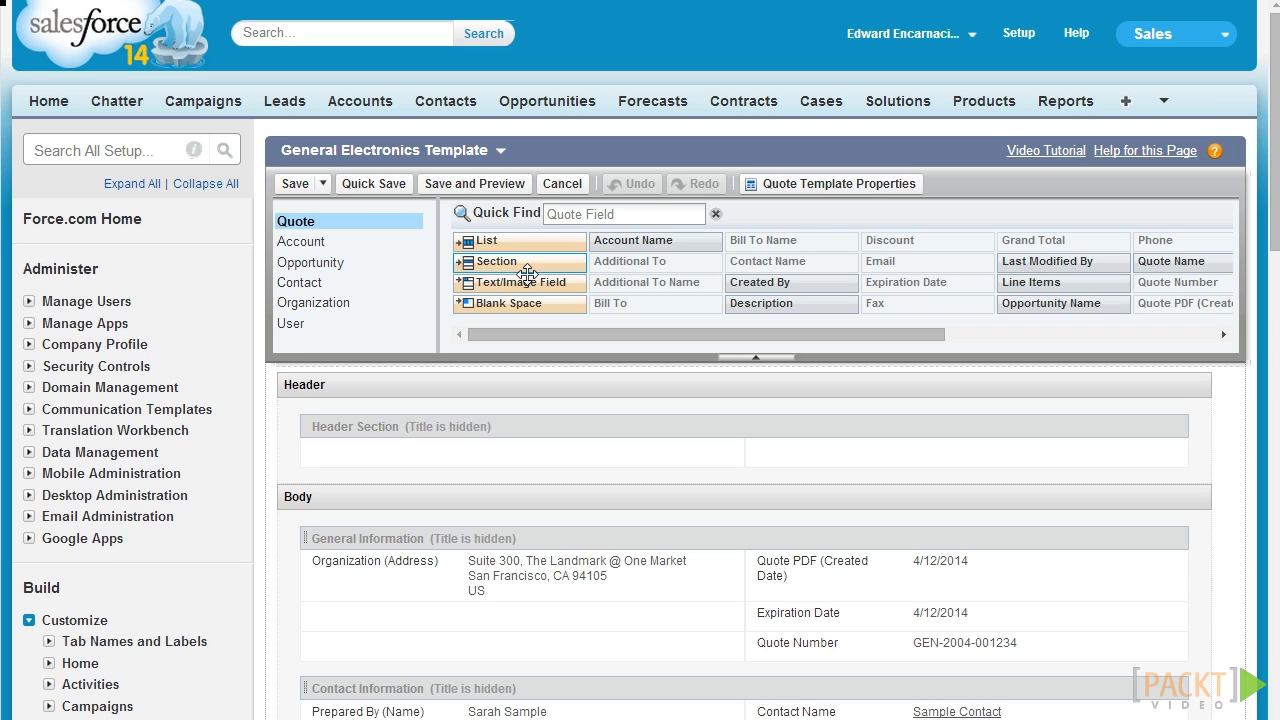
- Examine the fields available to the template for Account, Opportunity, Contact, Organization, User and Quote
{"action": "left_click", "coordinate": [368, 251]}
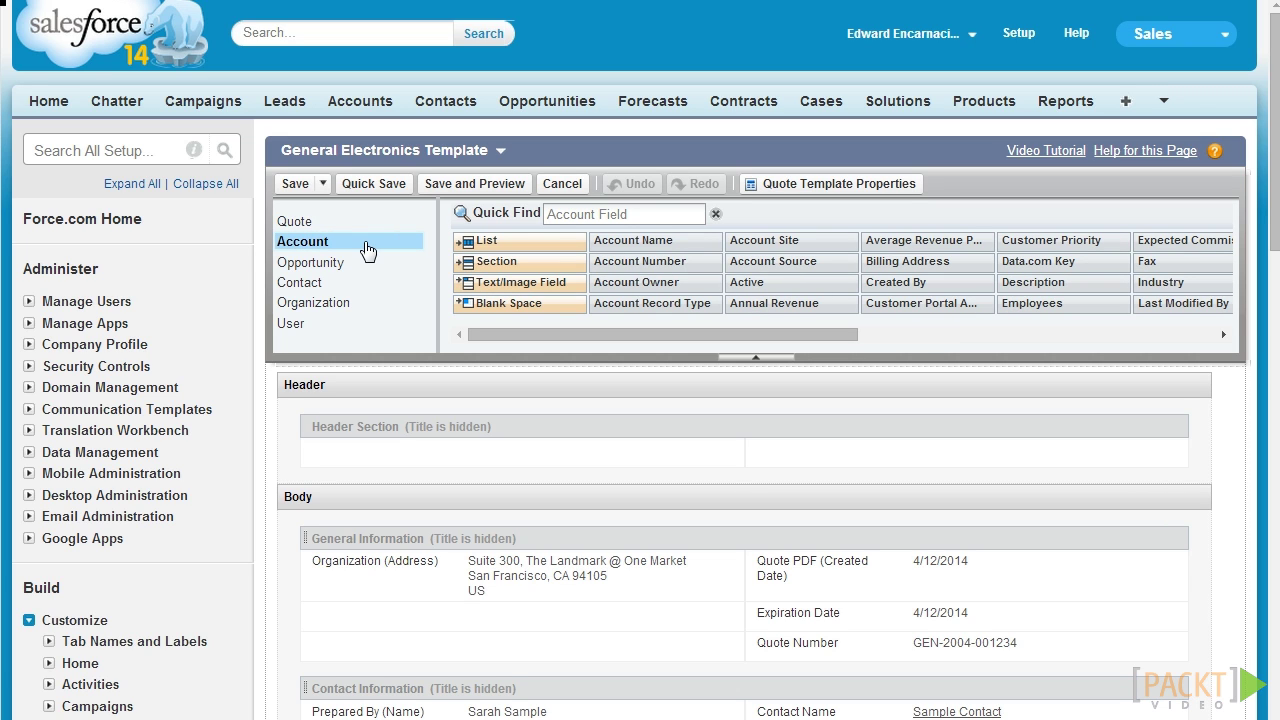
{"action": "left_click", "coordinate": [374, 266]}
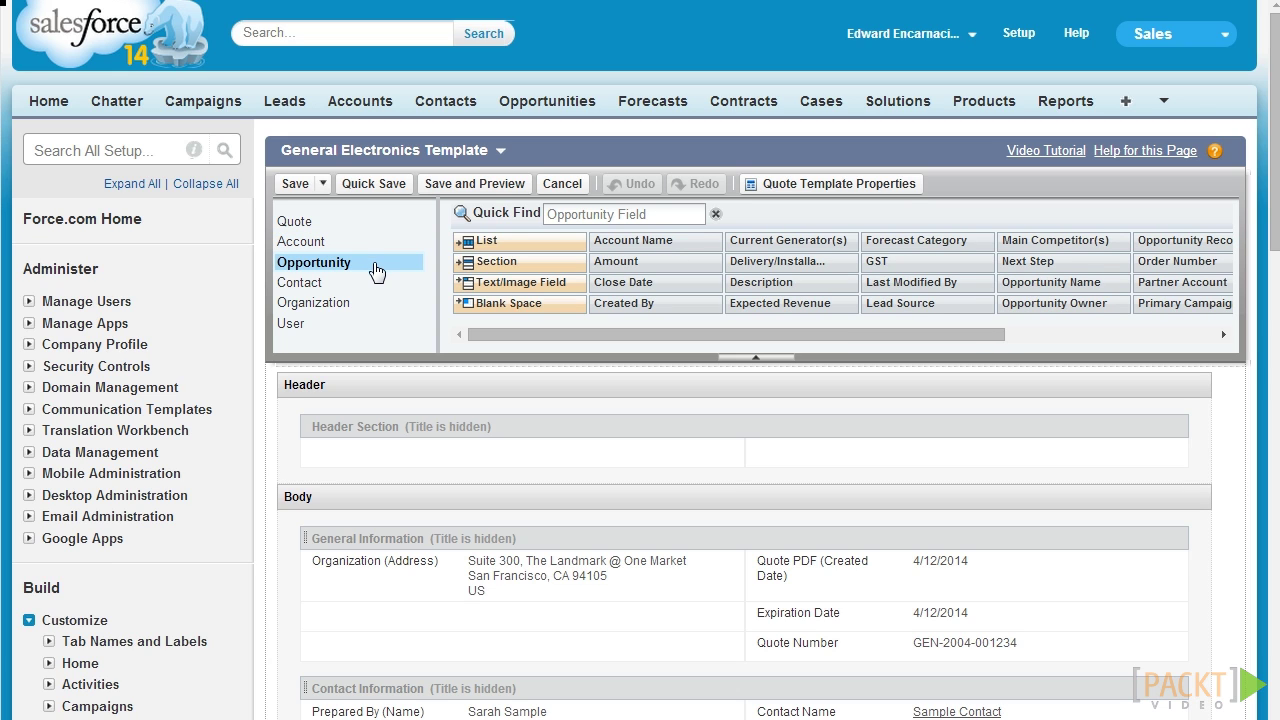
{"action": "left_click", "coordinate": [377, 284]}
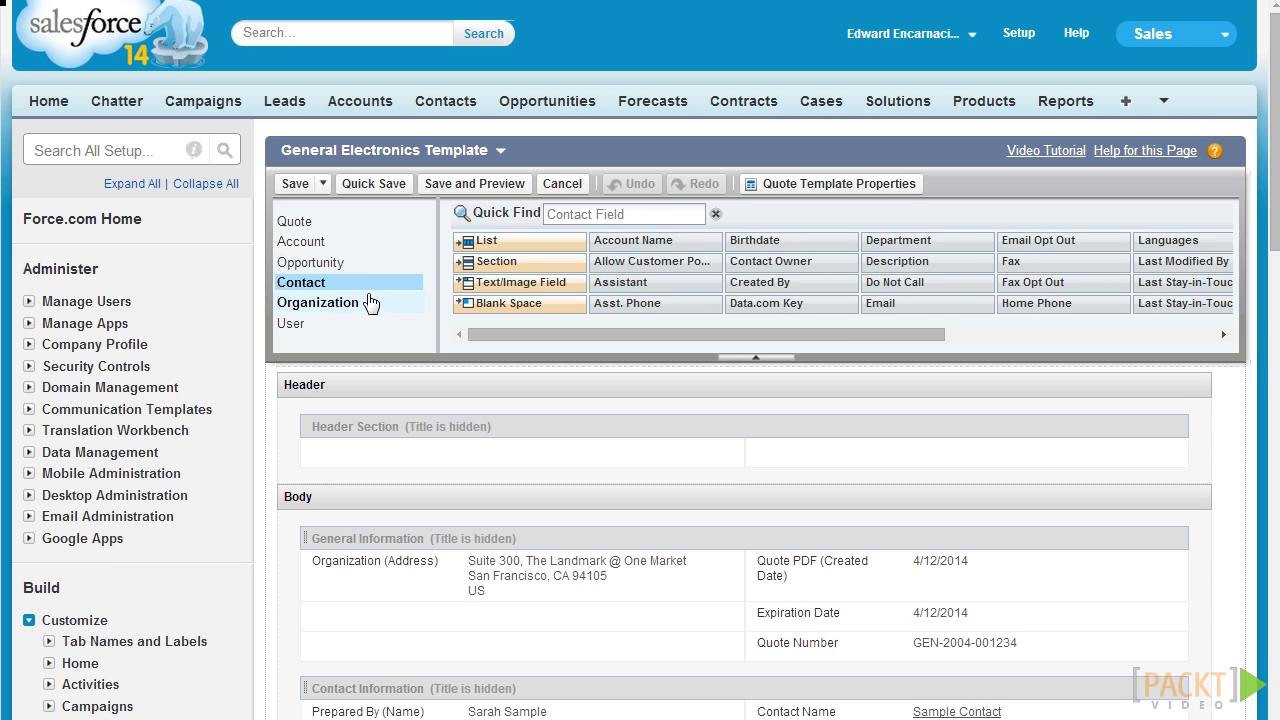
{"action": "left_click", "coordinate": [376, 304]}
{"action": "left_click", "coordinate": [341, 325]}
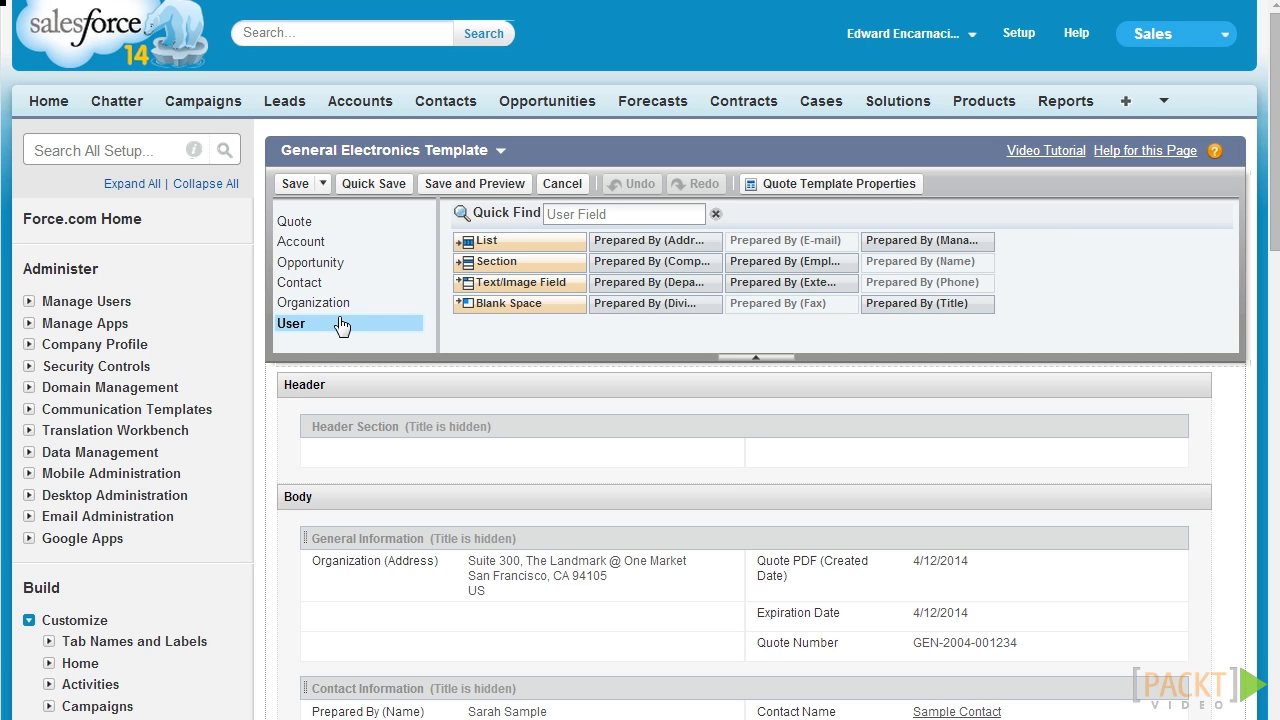
{"action": "left_click", "coordinate": [340, 222]}
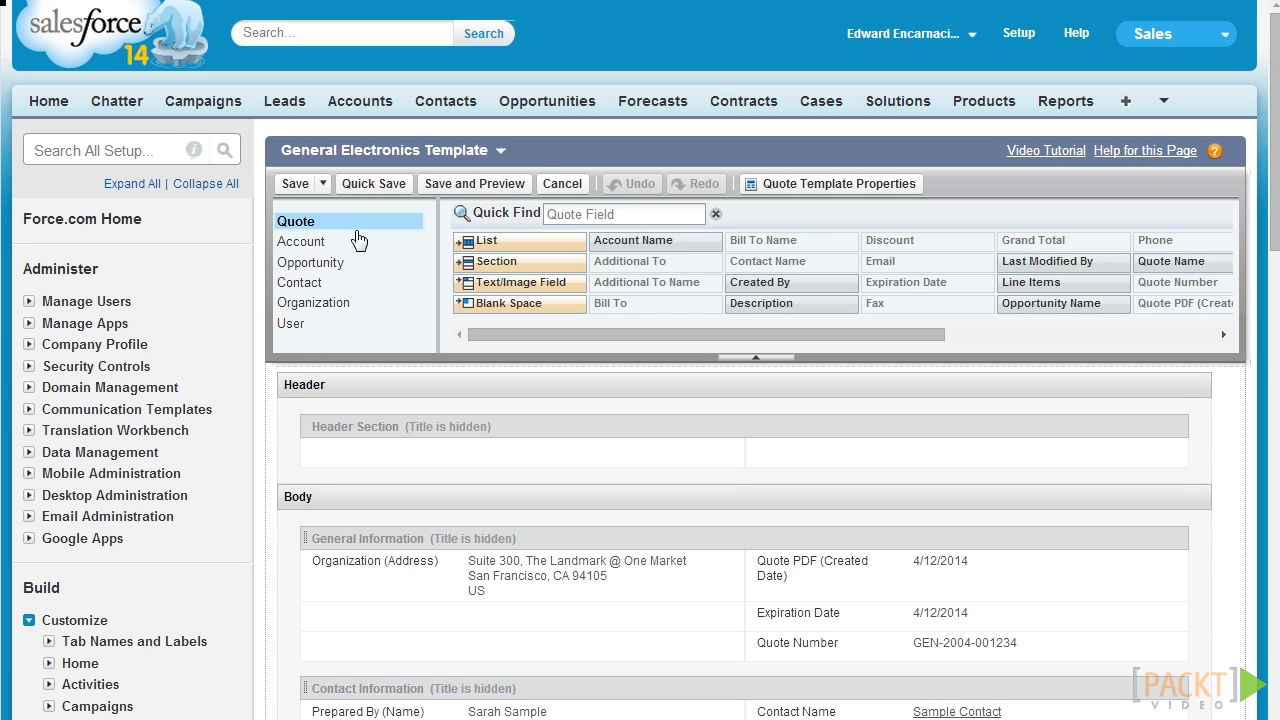
- Add a text/image field to the template's Header Section and insert the uploaded image mojo.jpg into it
{"action": "scroll", "coordinate": [541, 215], "scroll_direction": "down", "scroll_amount": 1}
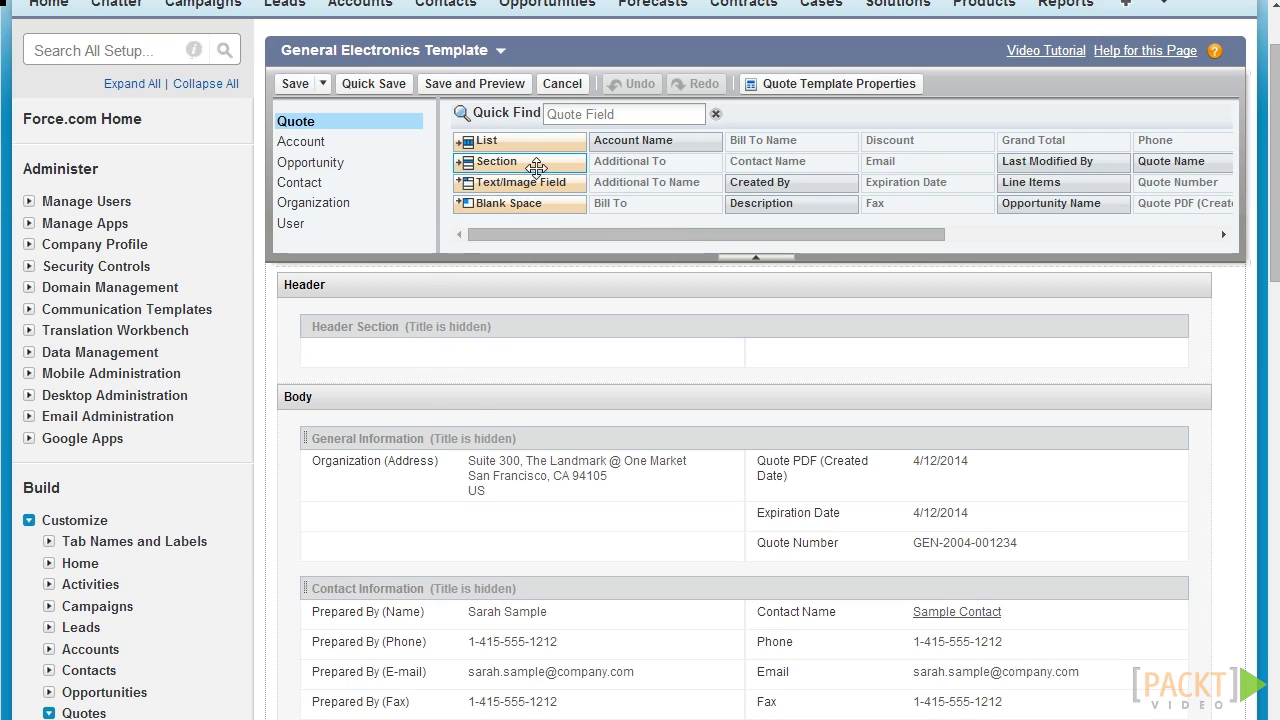
{"action": "left_click_drag", "start_coordinate": [542, 186], "coordinate": [507, 346]}
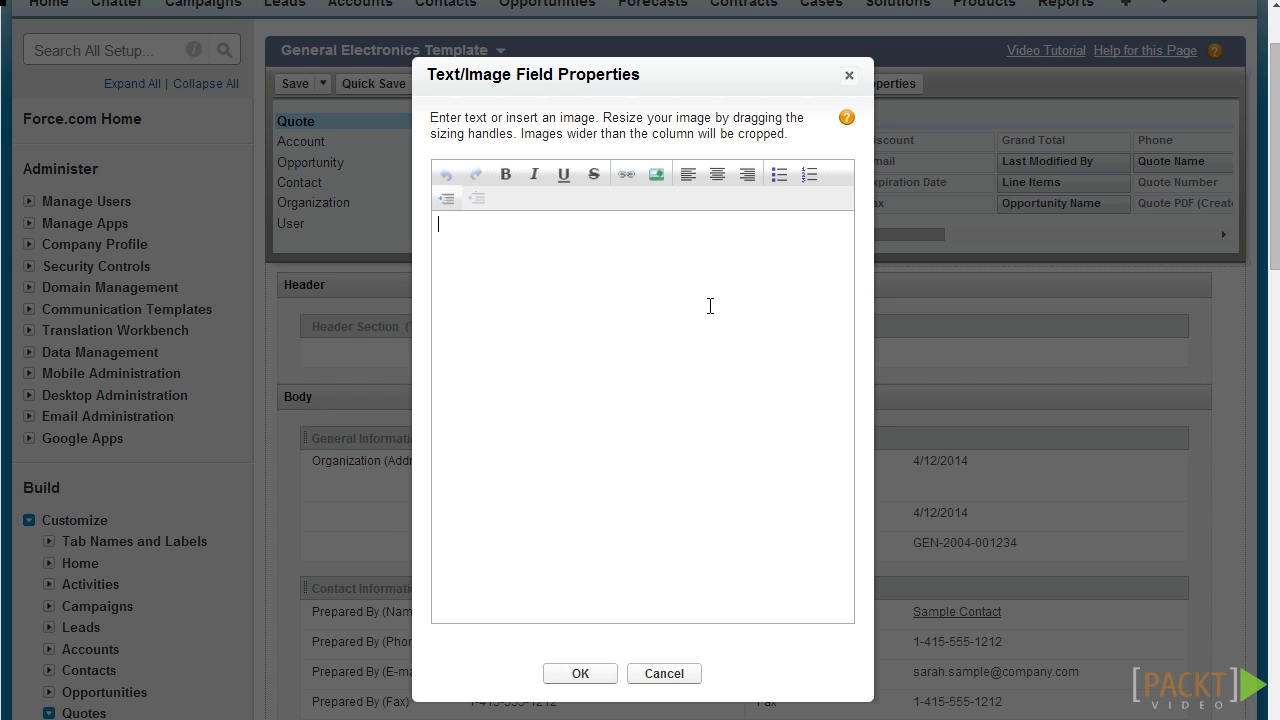
{"action": "left_click", "coordinate": [657, 175]}
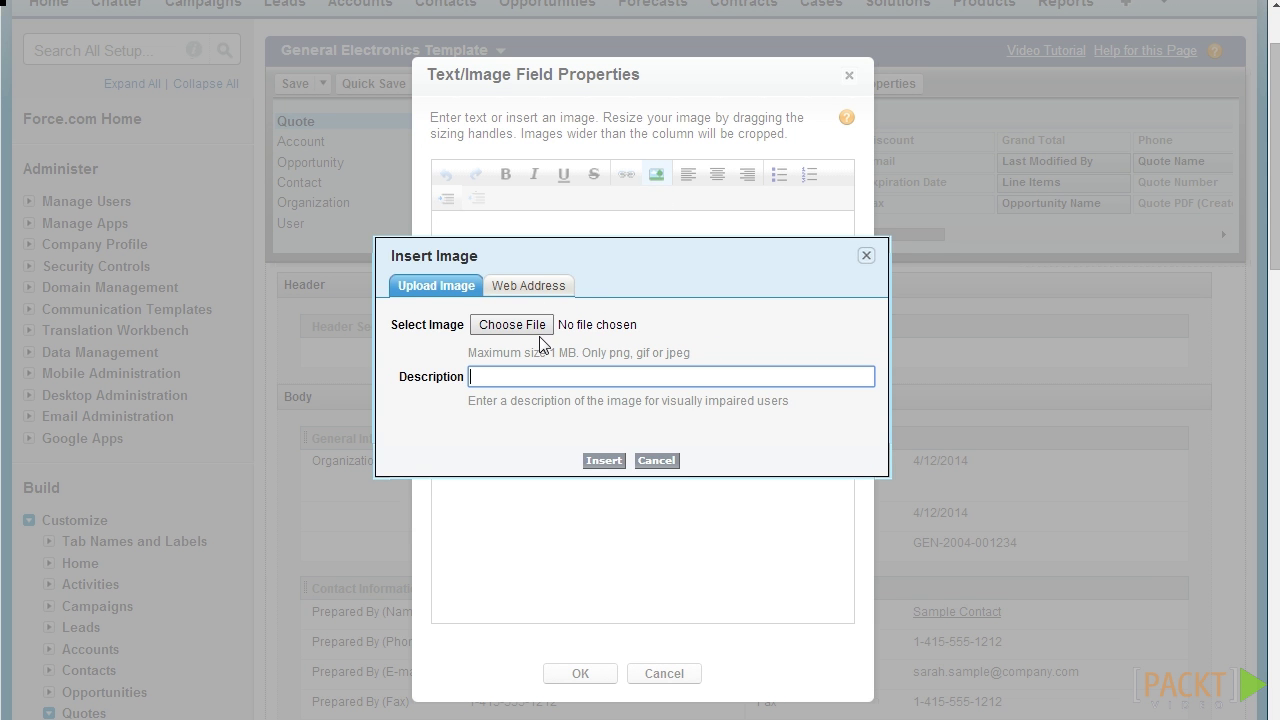
{"action": "left_click", "coordinate": [532, 332]}
{"action": "left_click", "coordinate": [532, 330]}
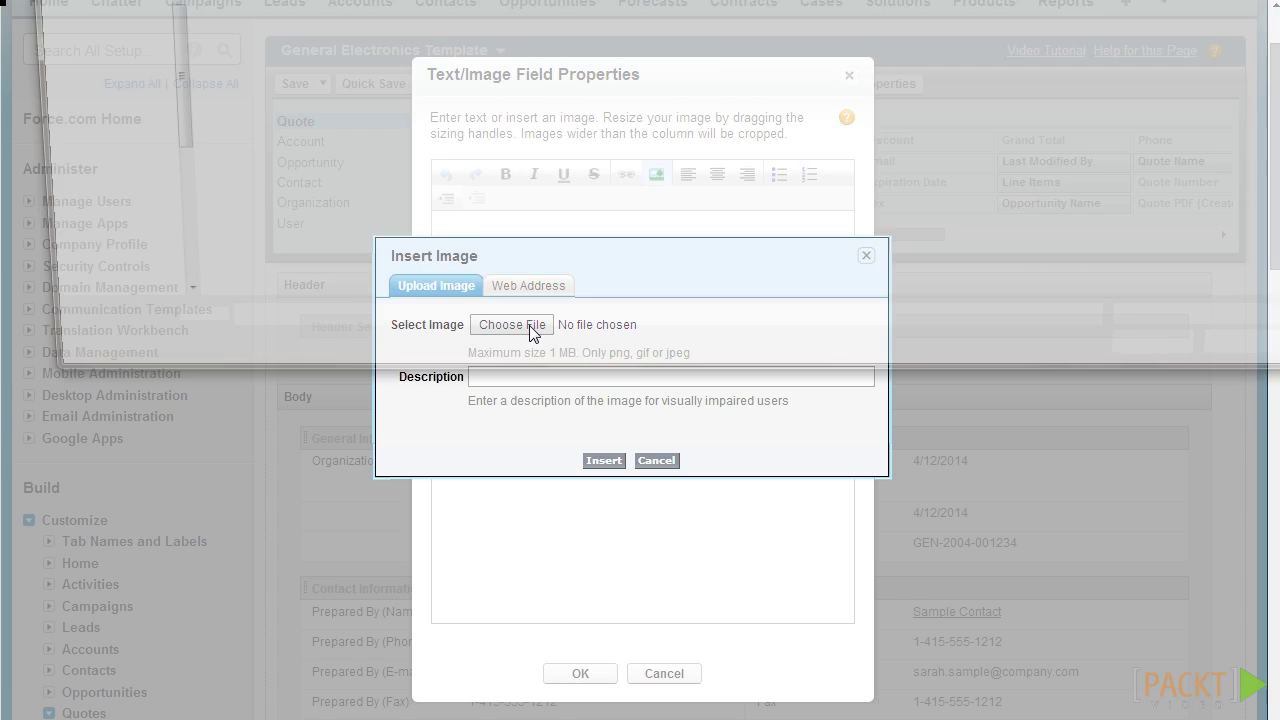
{"action": "left_click", "coordinate": [240, 132]}
{"action": "double_click", "coordinate": [240, 132]}
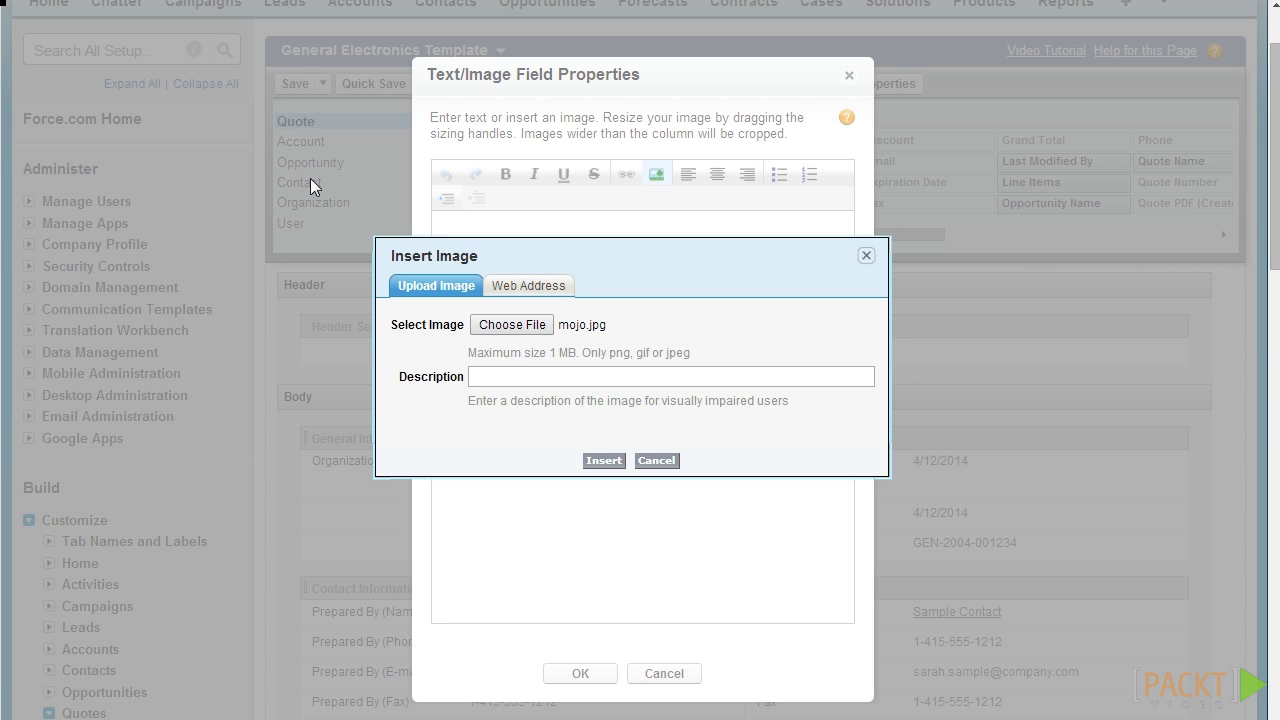
{"action": "left_click", "coordinate": [600, 457]}
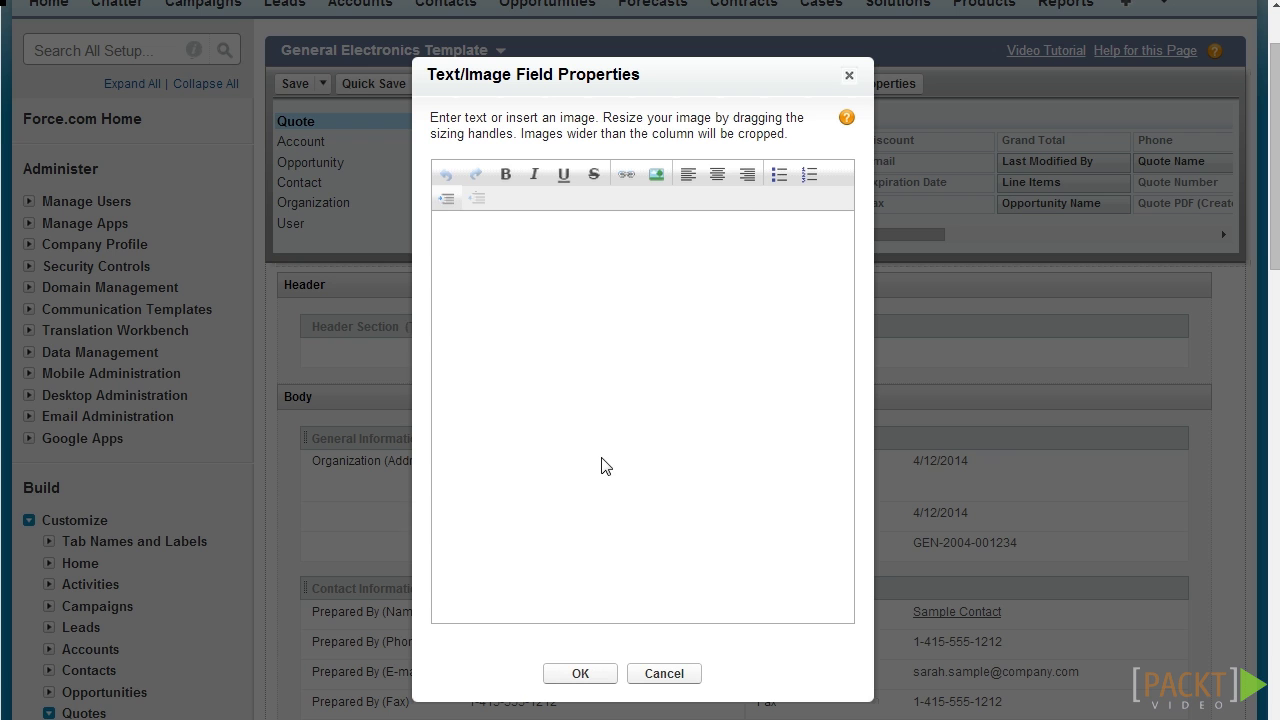
{"action": "left_click", "coordinate": [580, 674]}
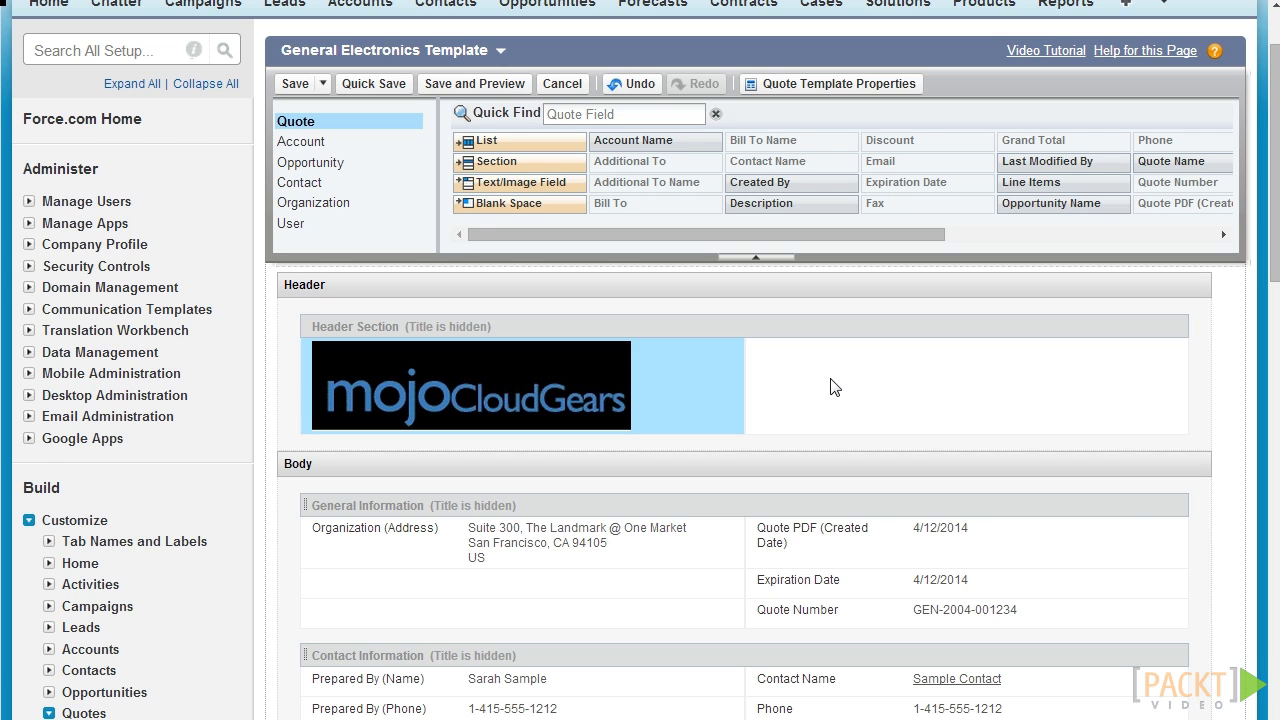
- Add the user fields Prepared By (Employee Number) and Prepared By (Extension) below Fax in the Contact Information section
{"action": "scroll", "coordinate": [835, 388], "scroll_direction": "down", "scroll_amount": 2}
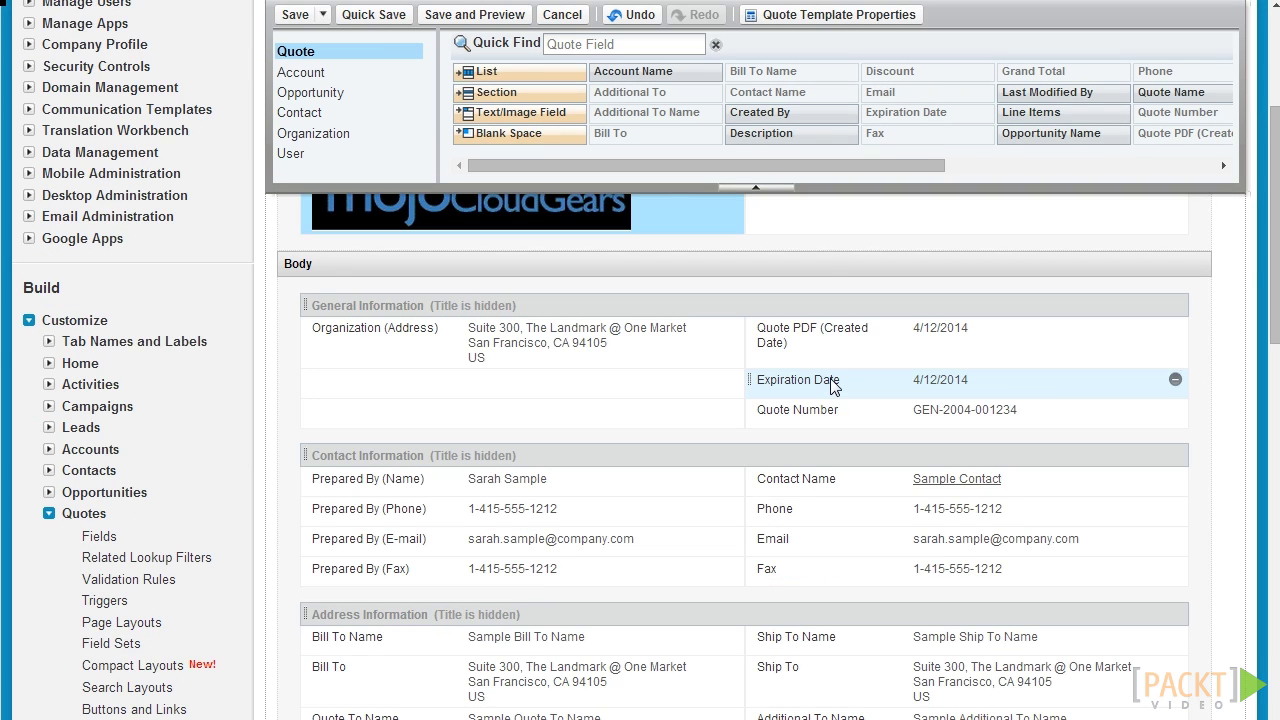
{"action": "left_click", "coordinate": [335, 155]}
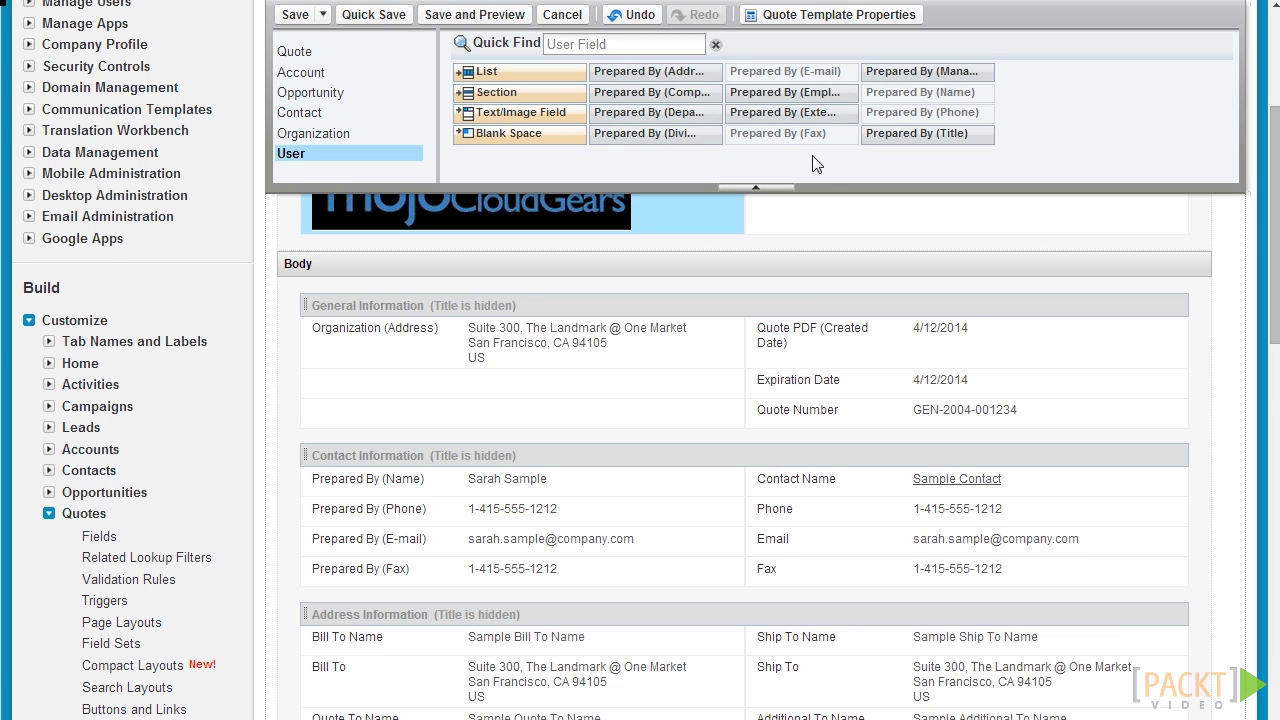
{"action": "scroll", "coordinate": [862, 196], "scroll_direction": "down", "scroll_amount": 2}
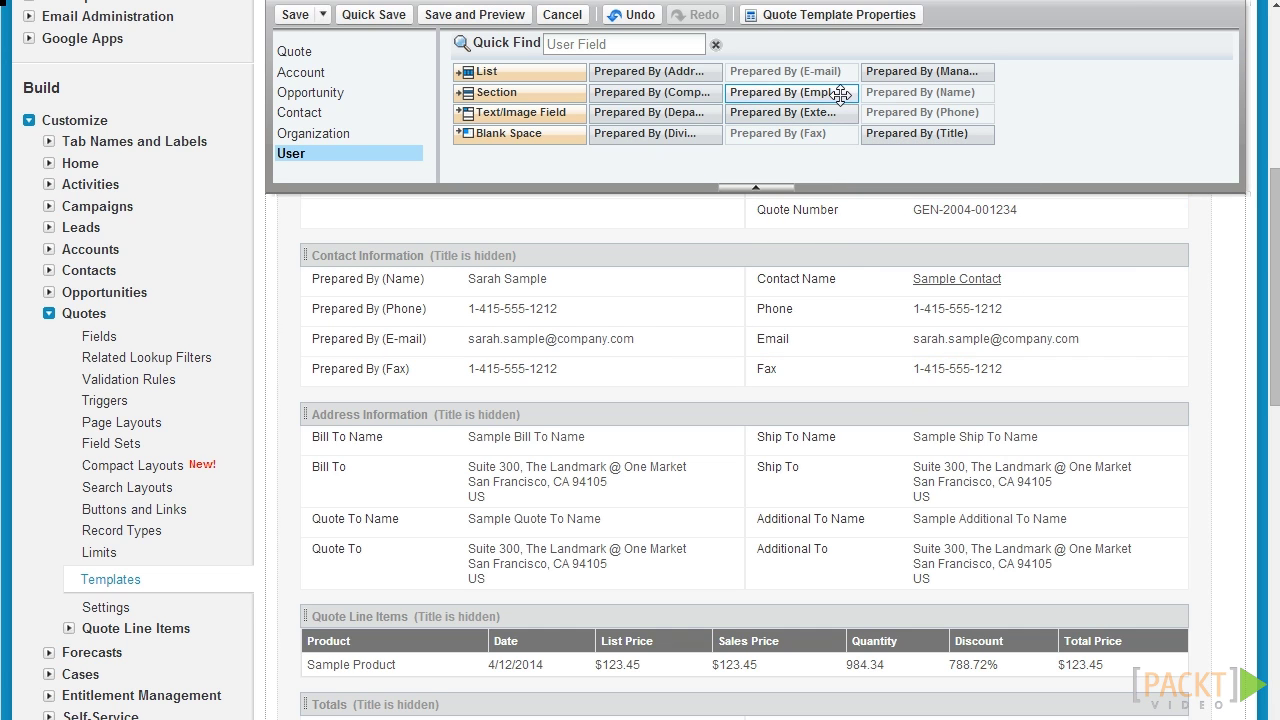
{"action": "mouse_move", "coordinate": [790, 92]}
{"action": "left_mouse_down"}
{"action": "mouse_move", "coordinate": [820, 185]}
{"action": "mouse_move", "coordinate": [814, 160]}
{"action": "mouse_move", "coordinate": [808, 380]}
{"action": "left_mouse_up"}
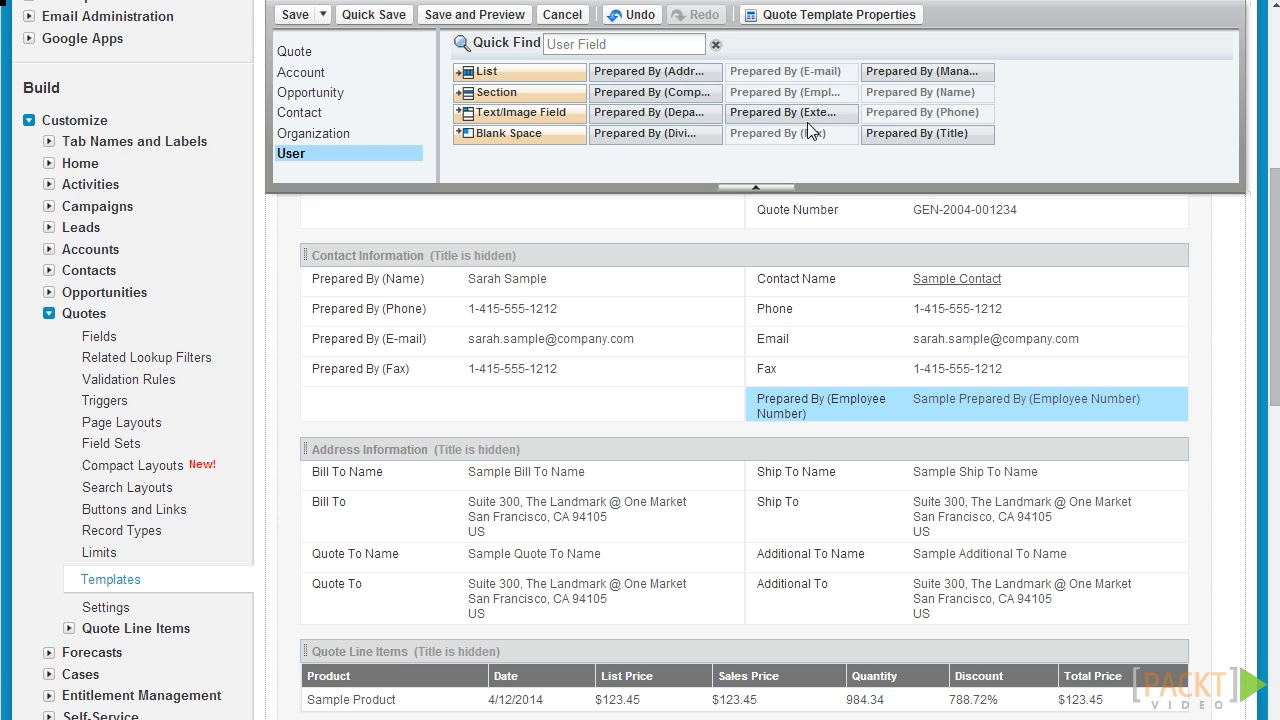
{"action": "left_click_drag", "start_coordinate": [810, 116], "coordinate": [815, 412]}
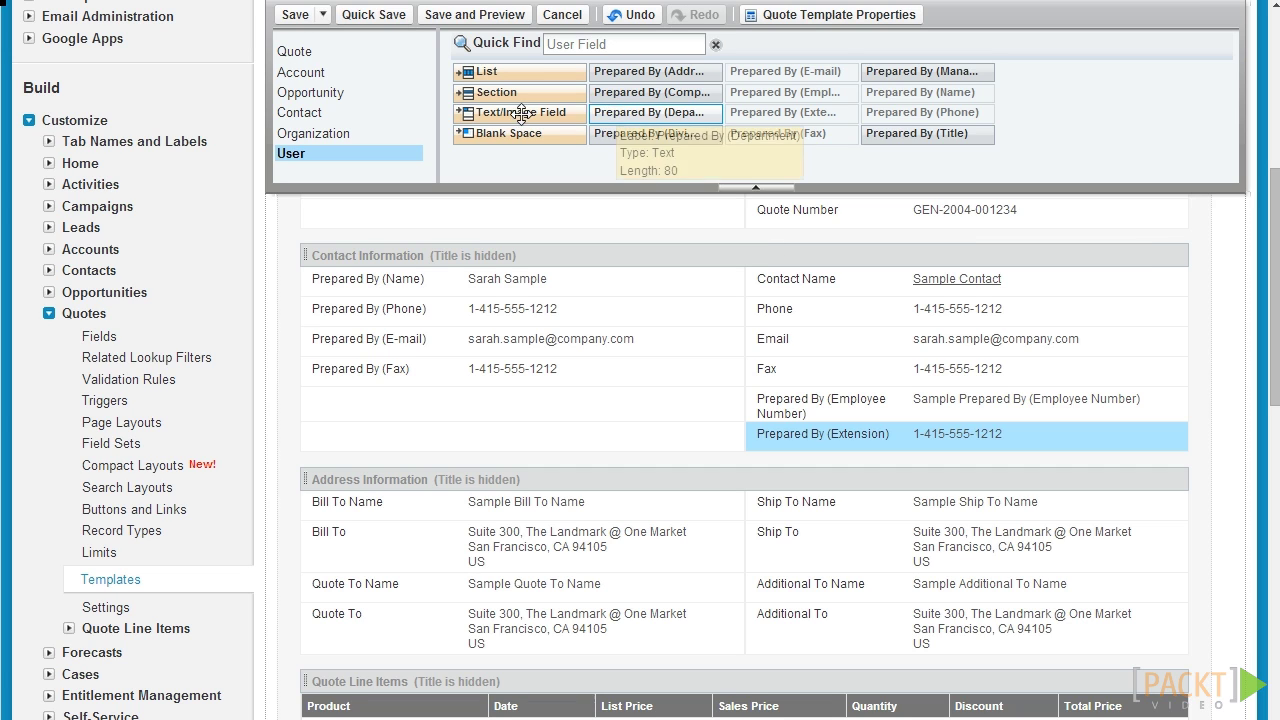
- Add the account fields Account Name and Account Number below Organization (Address) in the General Information section
{"action": "left_click", "coordinate": [367, 78]}
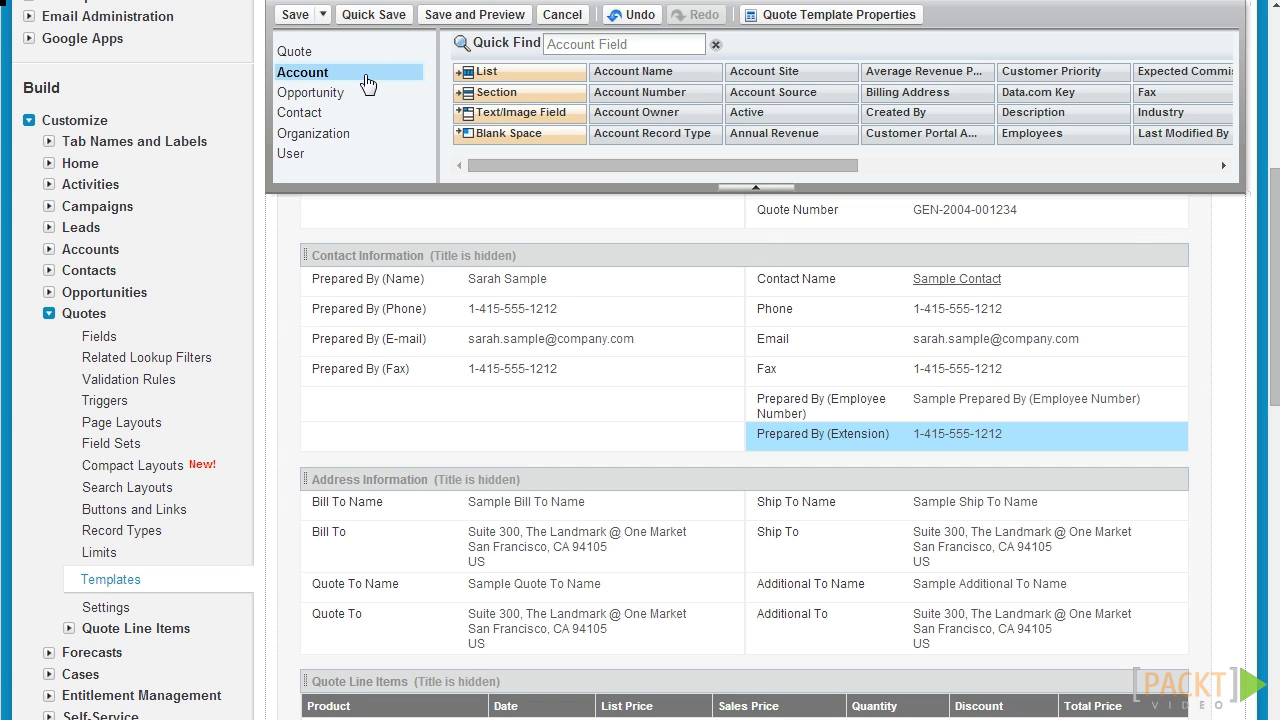
{"action": "scroll", "coordinate": [741, 255], "scroll_direction": "up", "scroll_amount": 2}
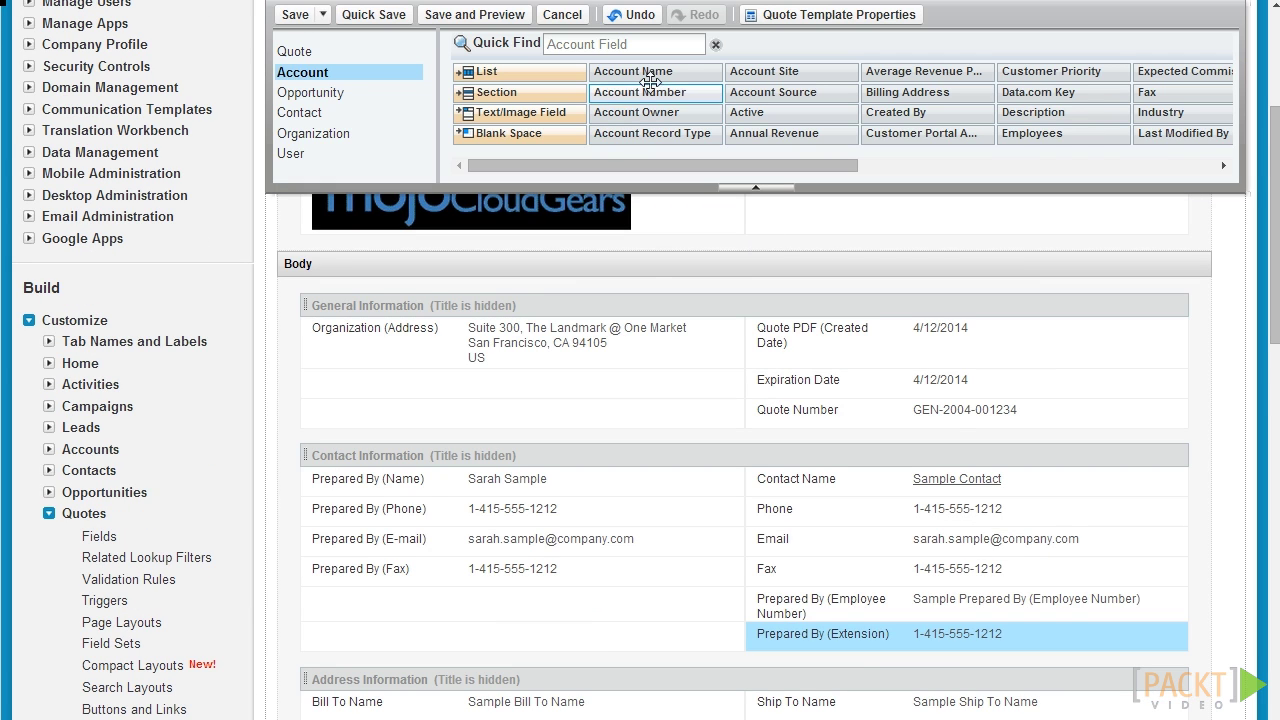
{"action": "left_click_drag", "start_coordinate": [651, 72], "coordinate": [520, 383]}
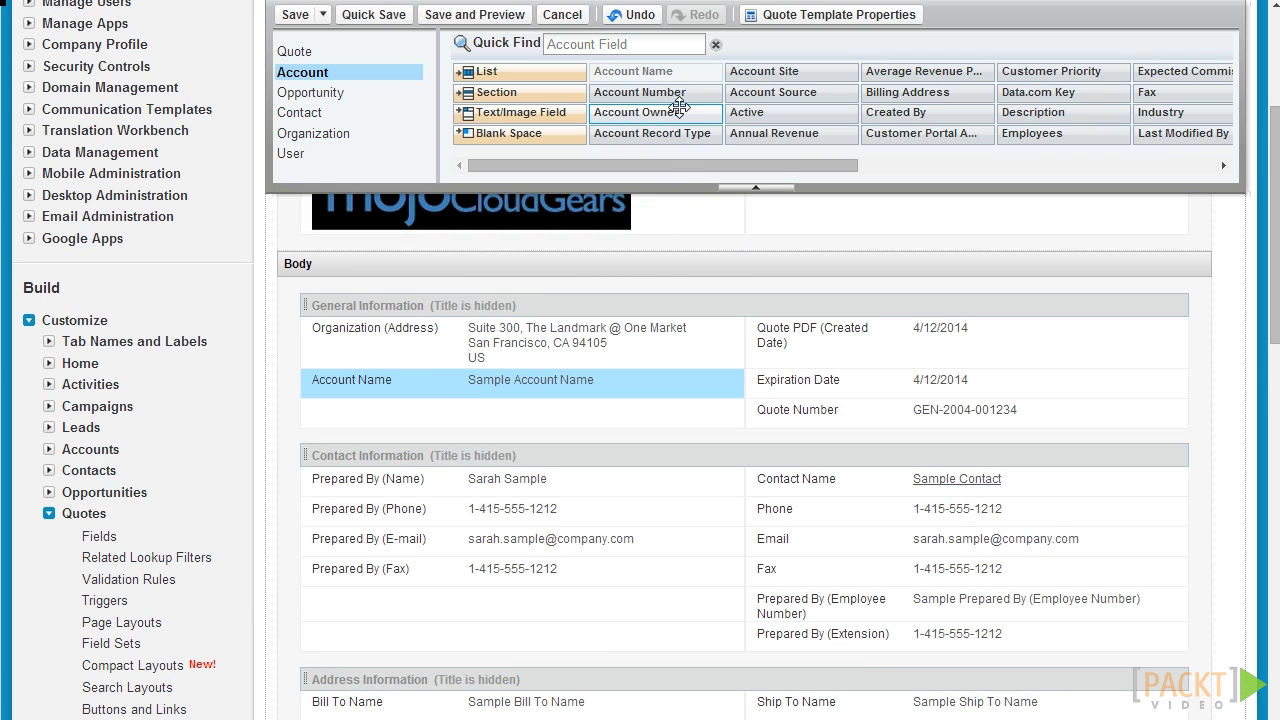
{"action": "left_click_drag", "start_coordinate": [675, 94], "coordinate": [640, 402]}
- Add the opportunity fields GST and Order Number below Quote Number in the General Information section
{"action": "scroll", "coordinate": [825, 358], "scroll_direction": "down", "scroll_amount": 2}
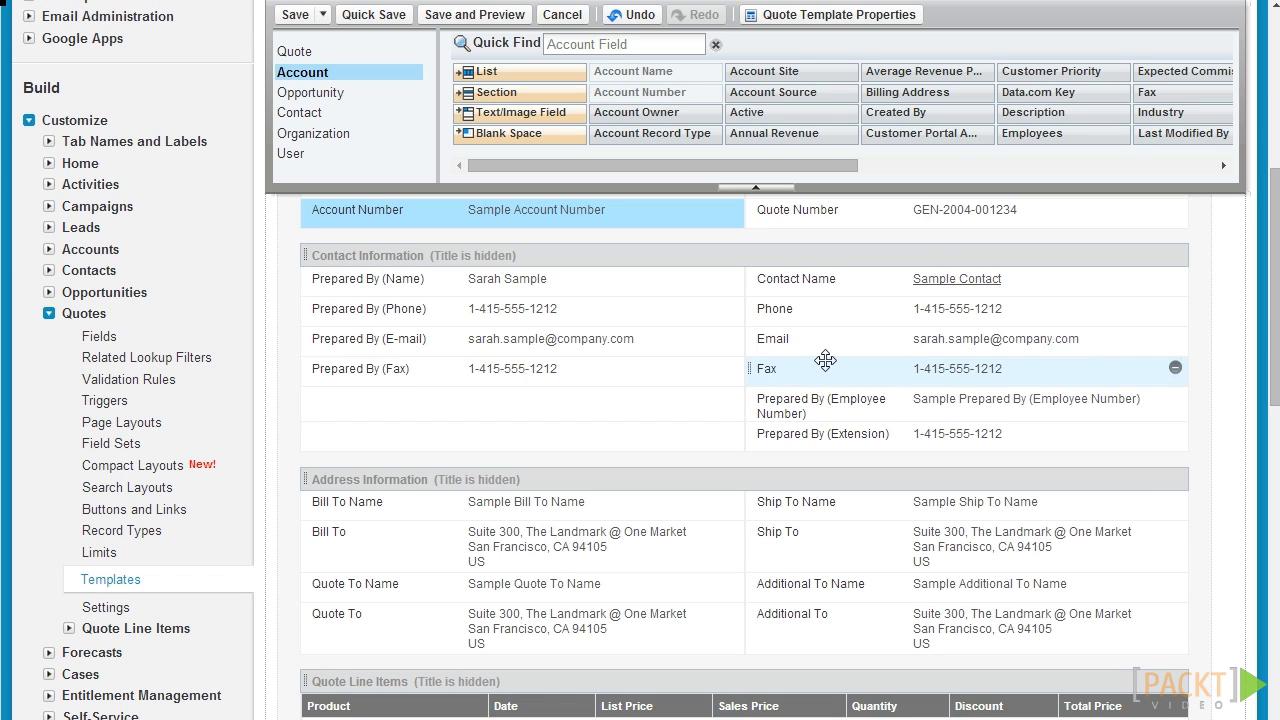
{"action": "scroll", "coordinate": [825, 358], "scroll_direction": "down", "scroll_amount": 3}
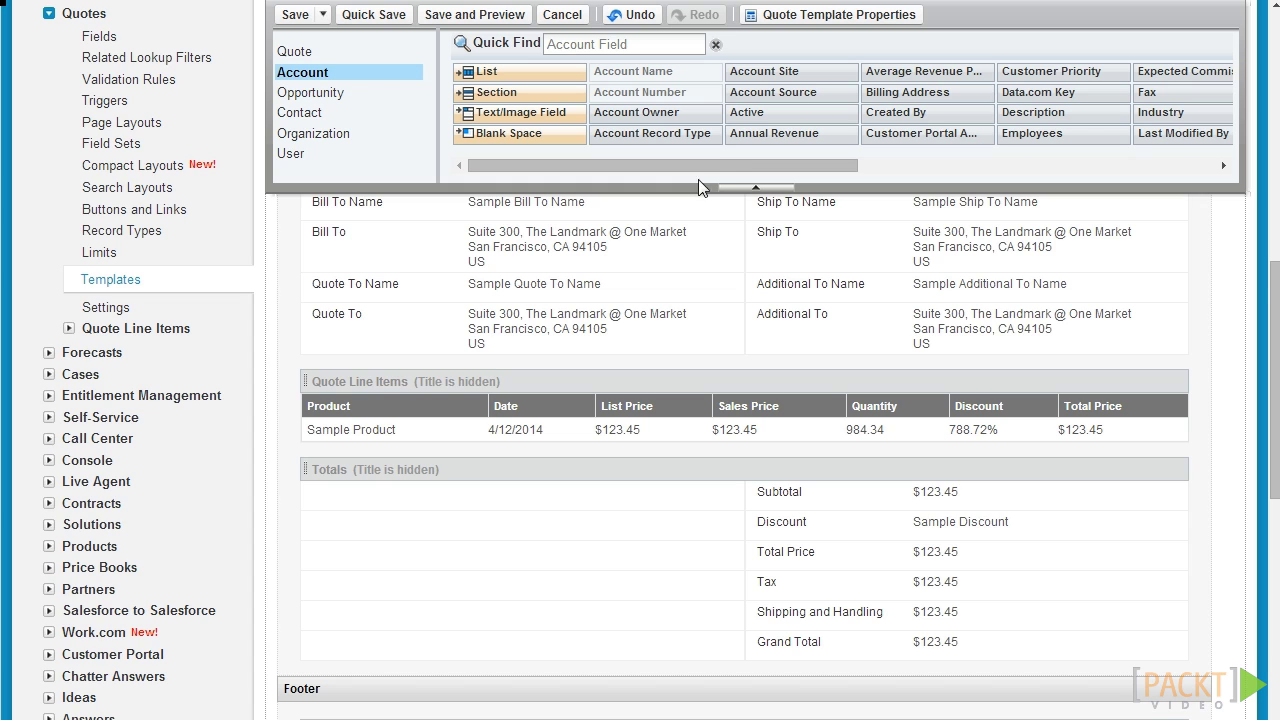
{"action": "scroll", "coordinate": [757, 198], "scroll_direction": "down", "scroll_amount": 1}
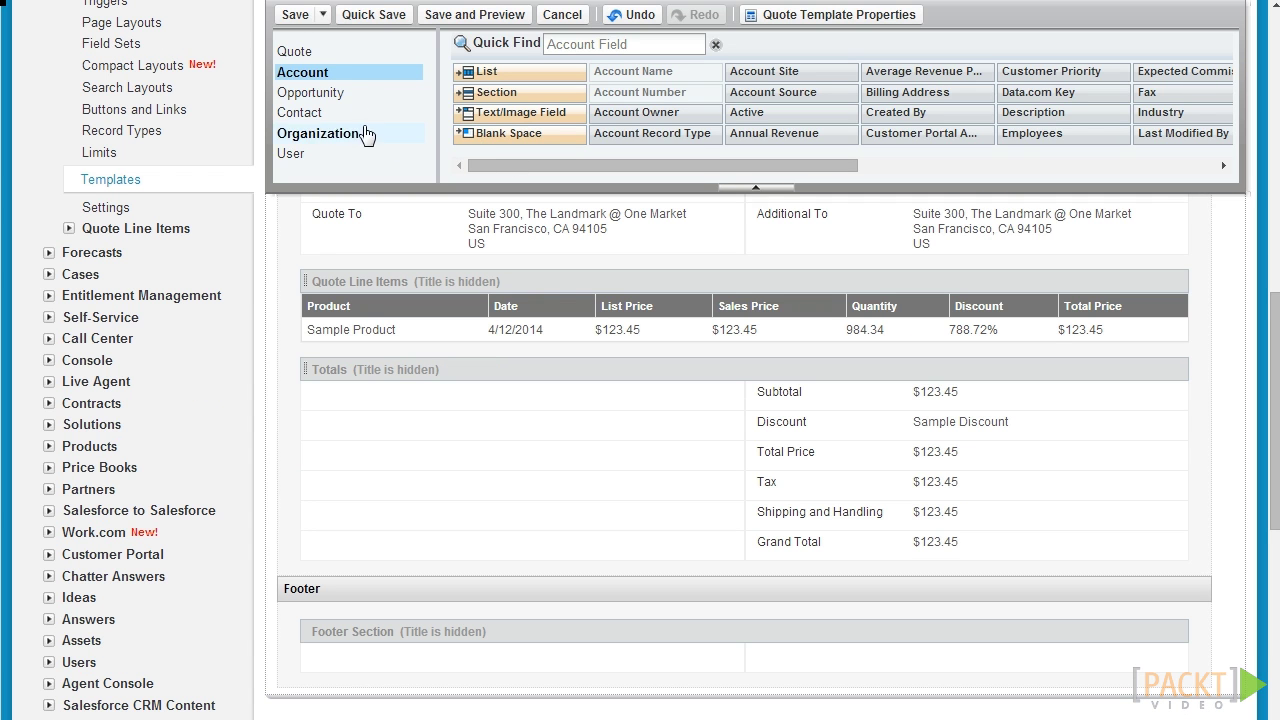
{"action": "left_click", "coordinate": [347, 93]}
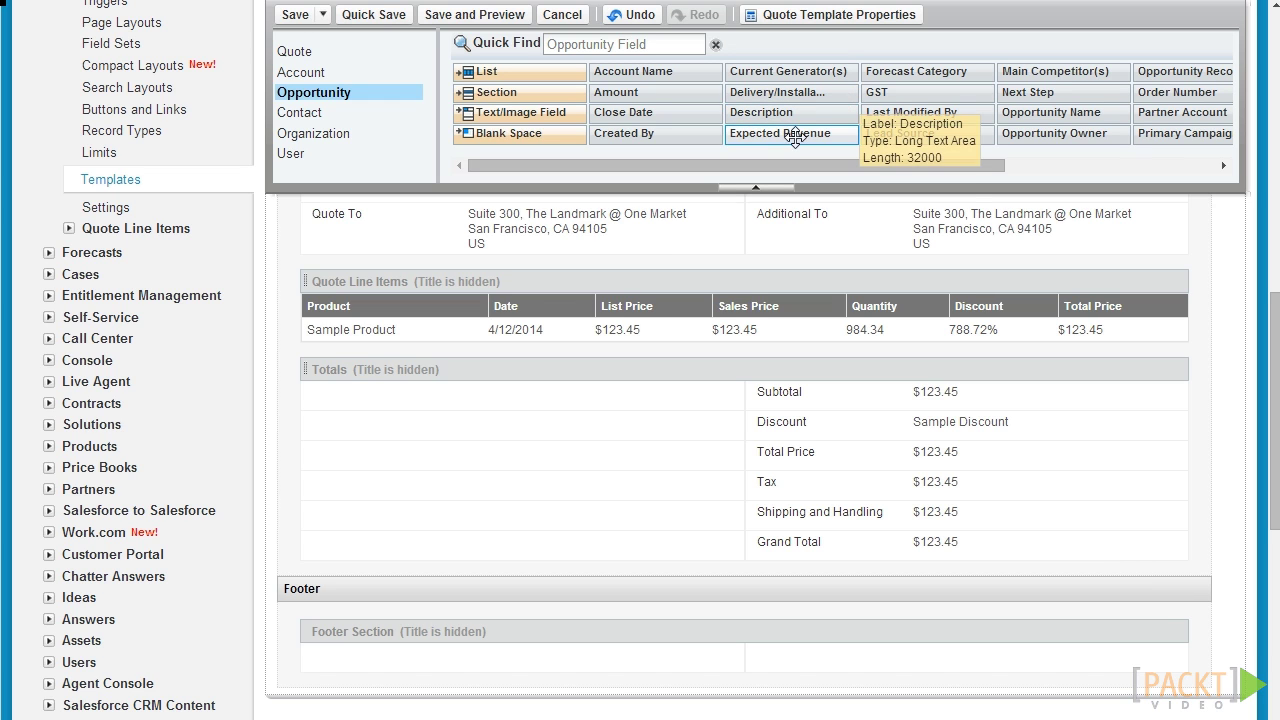
{"action": "left_click_drag", "start_coordinate": [946, 95], "coordinate": [825, 511]}
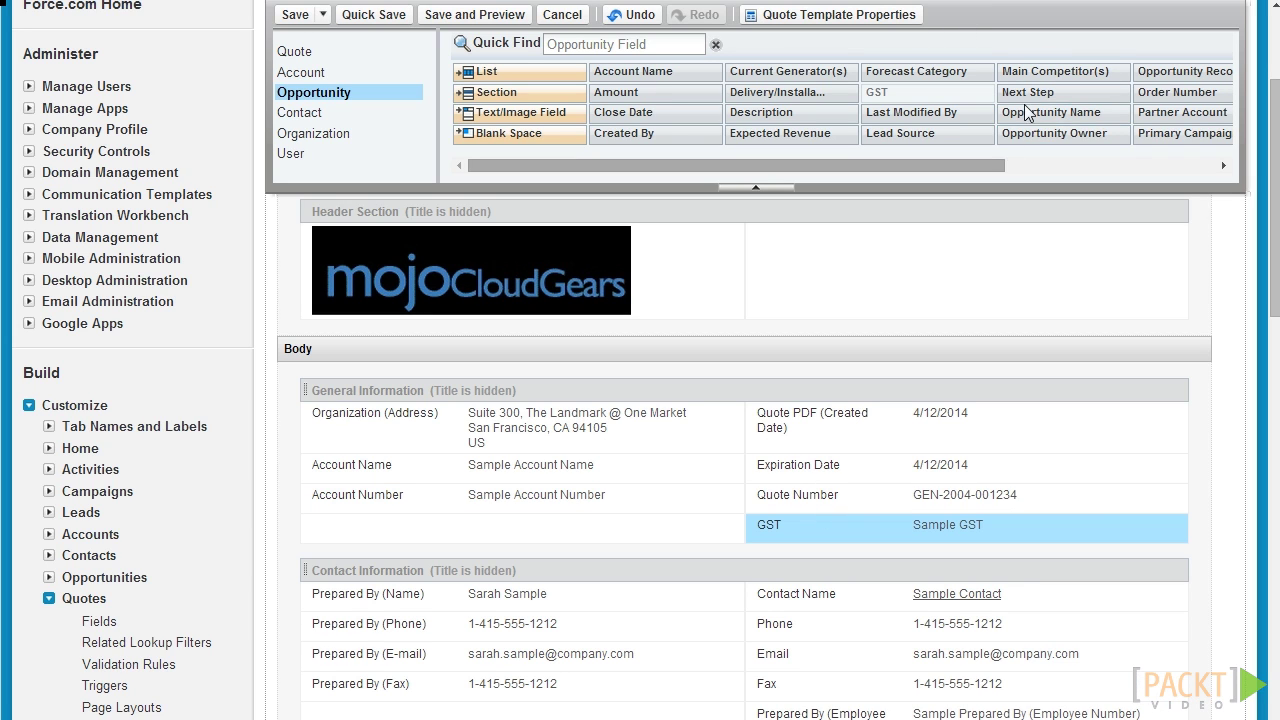
{"action": "left_click_drag", "start_coordinate": [986, 167], "coordinate": [1191, 163]}
{"action": "left_click_drag", "start_coordinate": [943, 94], "coordinate": [952, 560]}
- Save and preview the quote template, then close the preview and save the template again
{"action": "scroll", "coordinate": [940, 450], "scroll_direction": "down", "scroll_amount": 2}
{"action": "scroll", "coordinate": [936, 445], "scroll_direction": "down", "scroll_amount": 10}
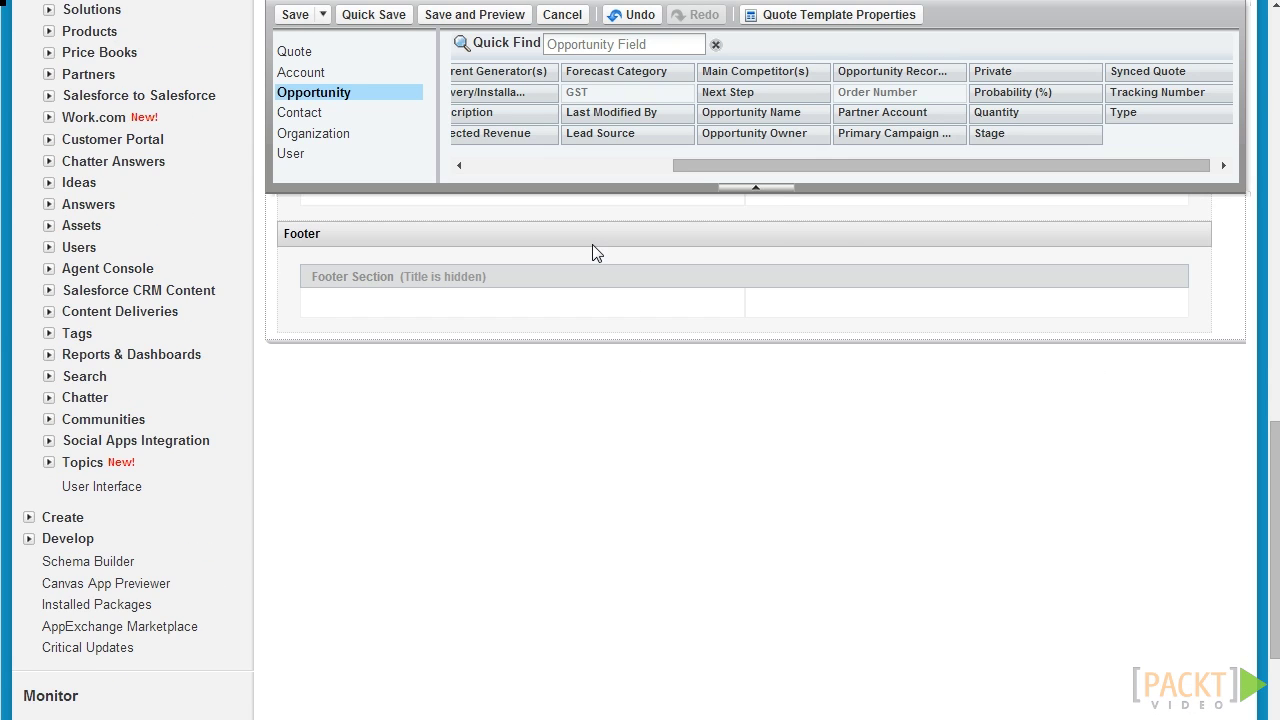
{"action": "scroll", "coordinate": [592, 246], "scroll_direction": "up", "scroll_amount": 12}
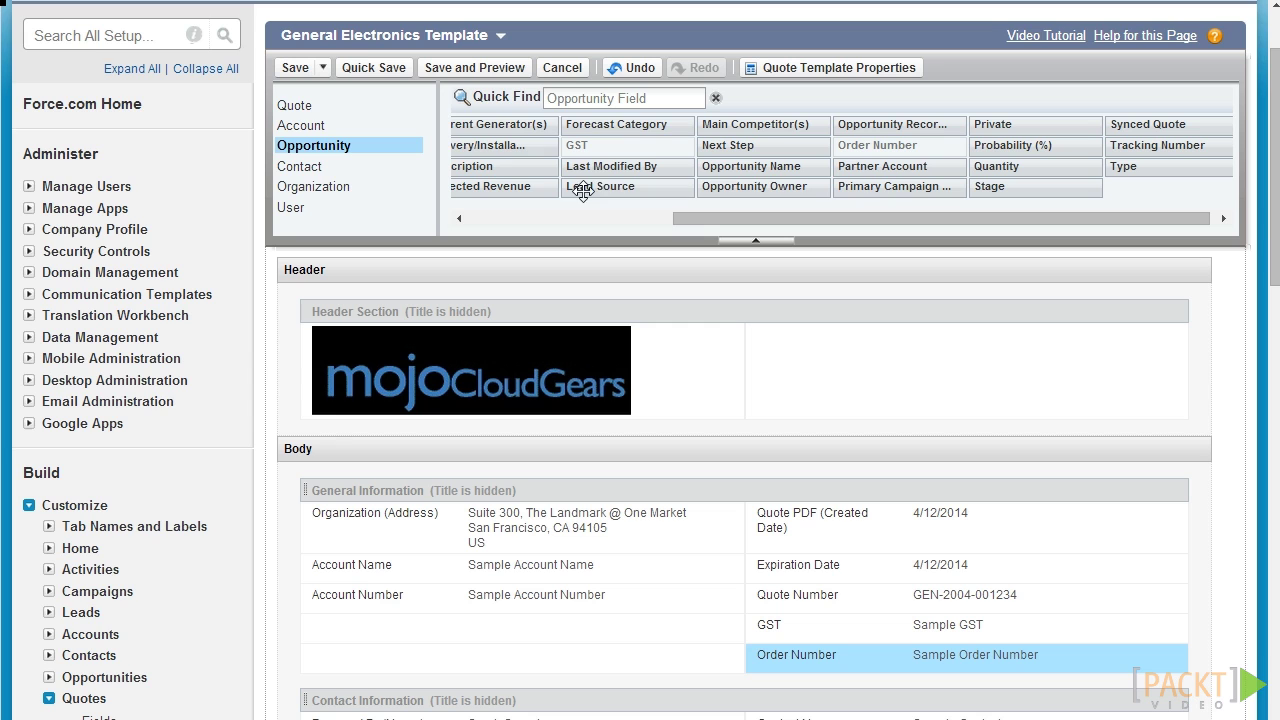
{"action": "left_click", "coordinate": [495, 72]}
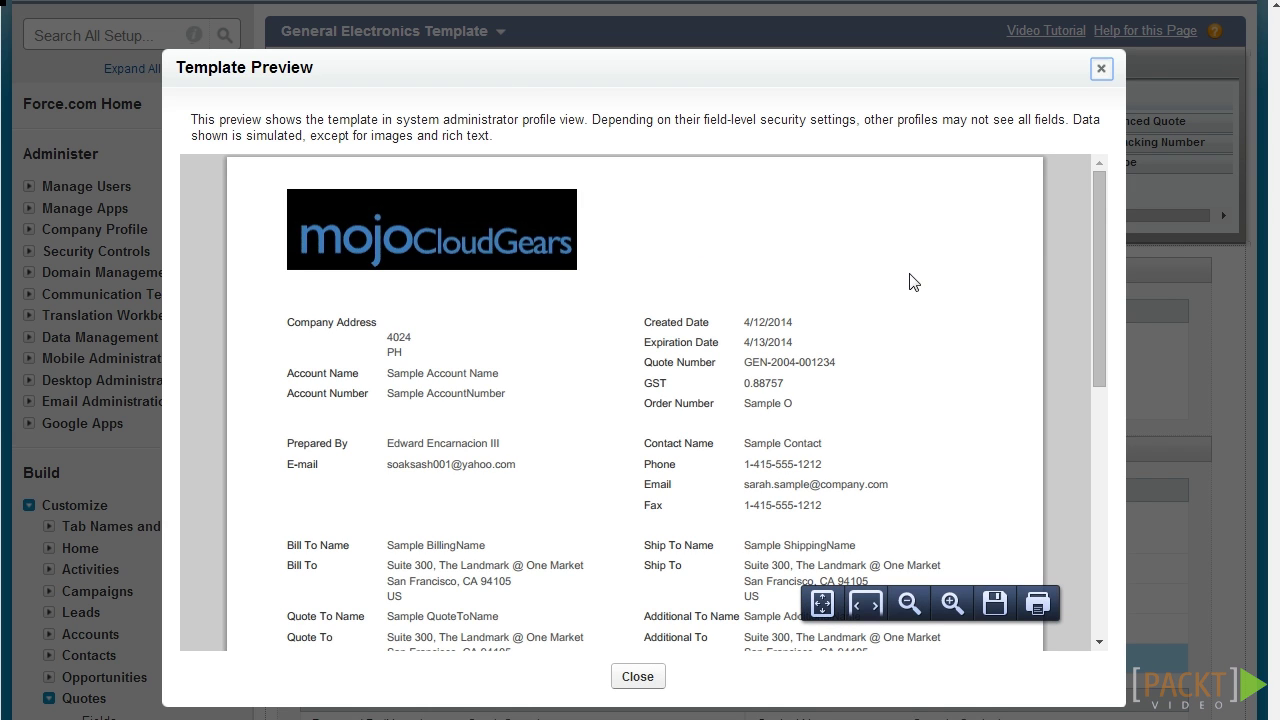
{"action": "left_click_drag", "start_coordinate": [1099, 192], "coordinate": [1079, 156]}
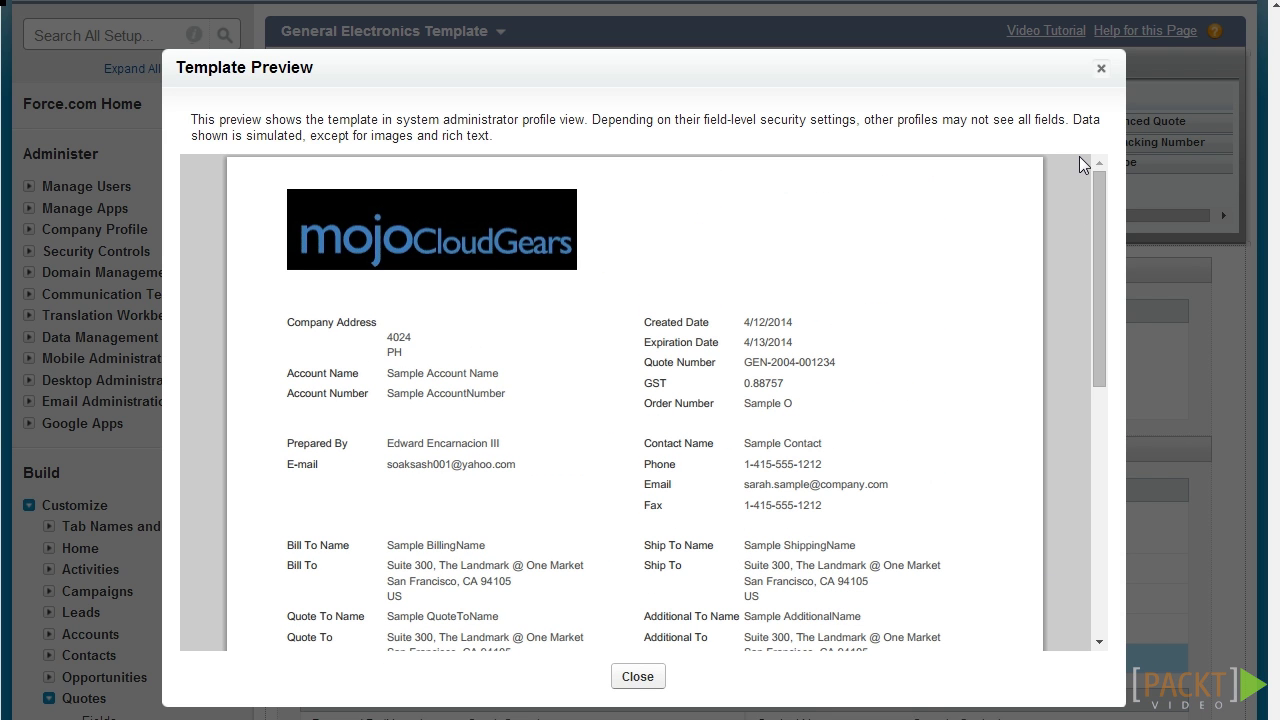
{"action": "left_click", "coordinate": [637, 676]}
{"action": "left_click", "coordinate": [296, 64]}
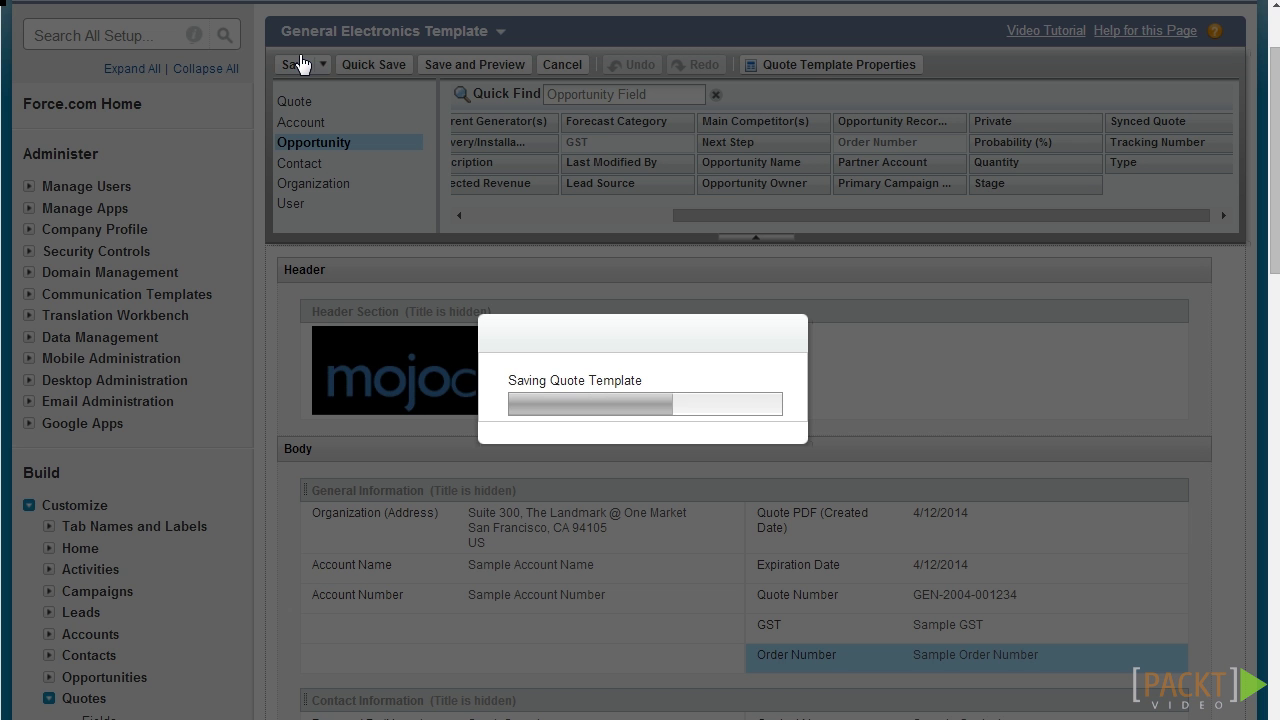